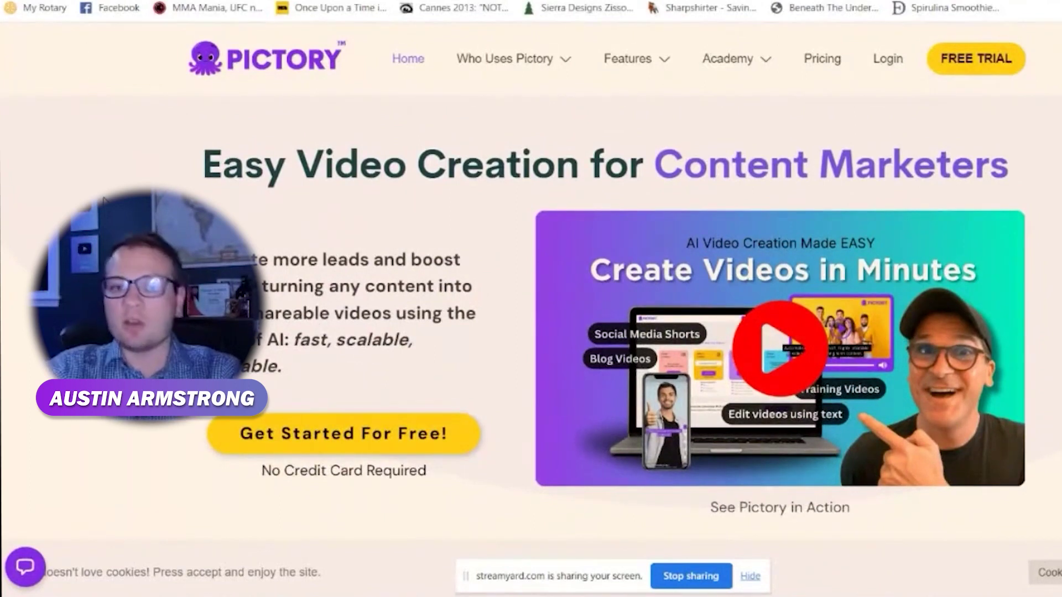
# Log in to Pictory from the landing page to reach the repurpose-content dashboard
pyautogui.scroll(-2, 104, 200)
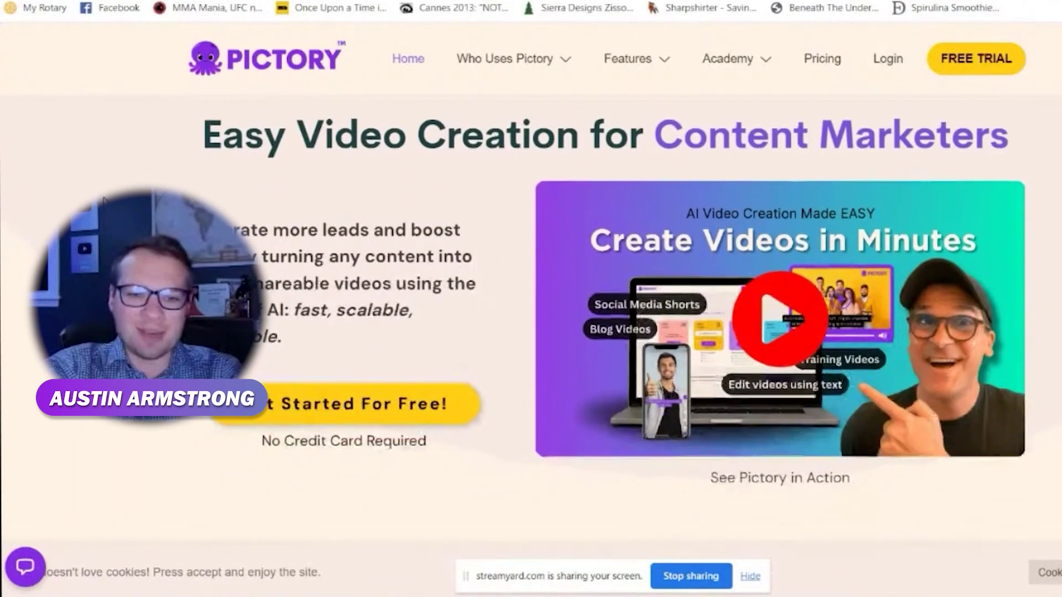
pyautogui.scroll(-3, 104, 200)
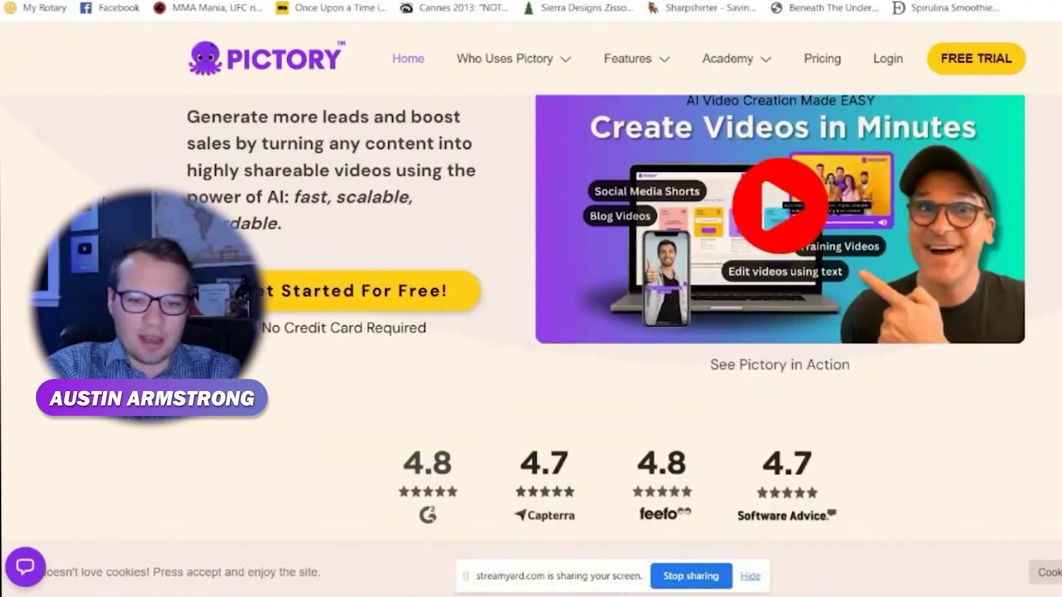
pyautogui.scroll(5, 104, 200)
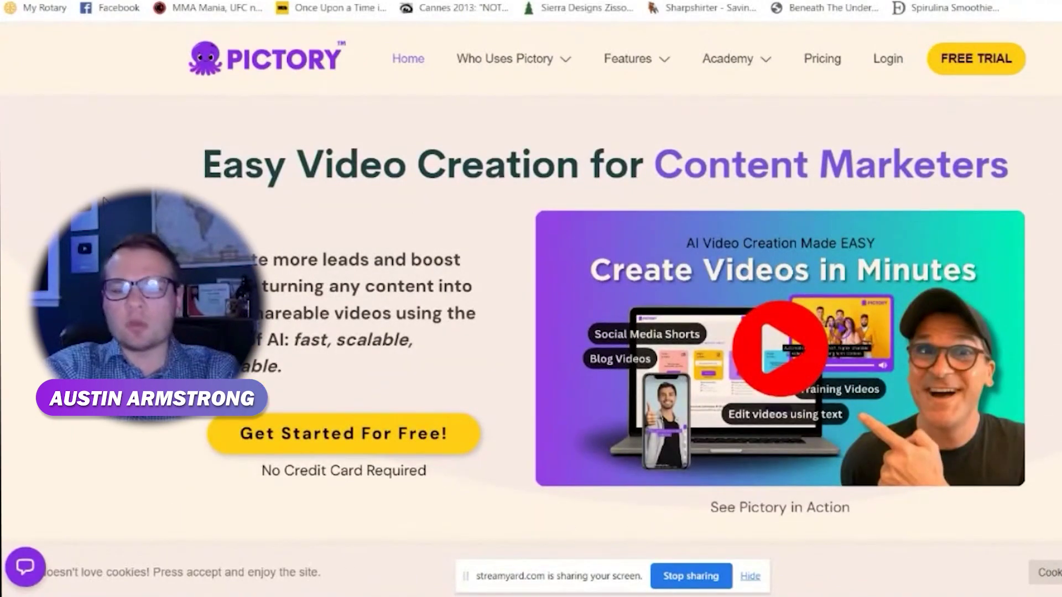
pyautogui.scroll(-3, 104, 200)
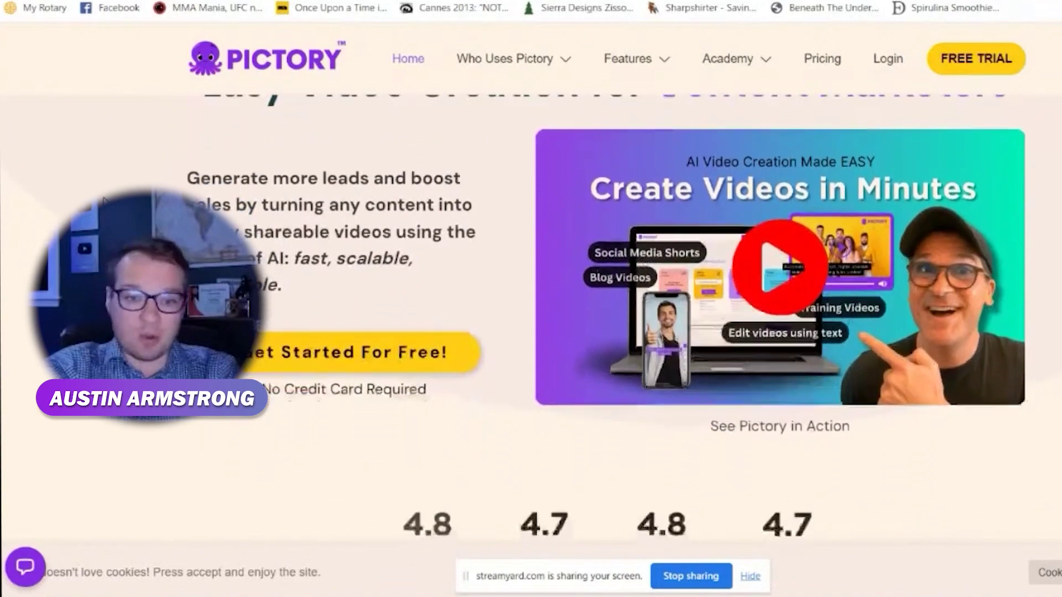
pyautogui.scroll(-10, 104, 200)
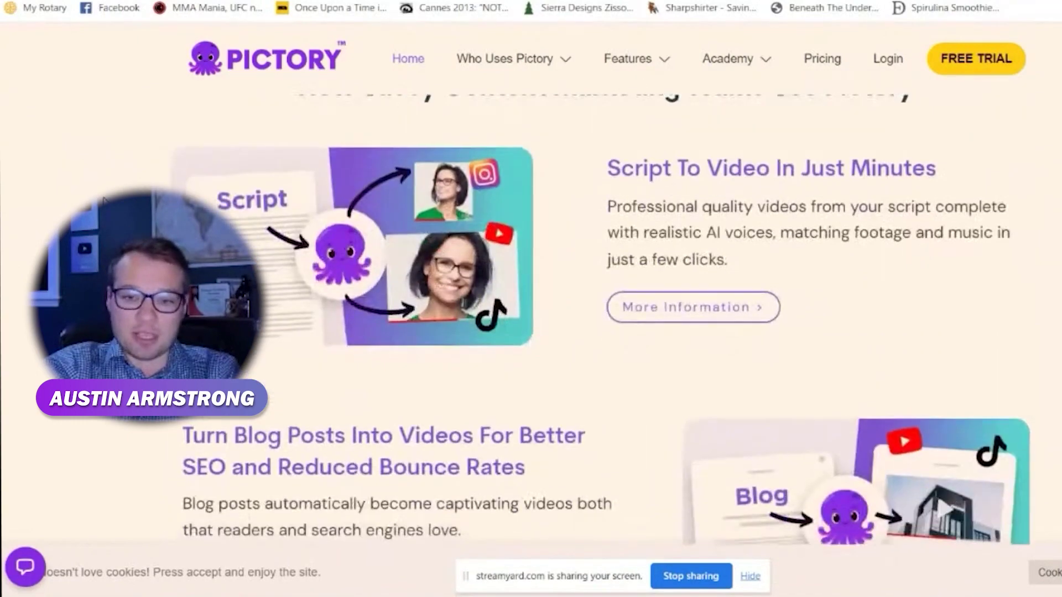
pyautogui.scroll(-4, 104, 200)
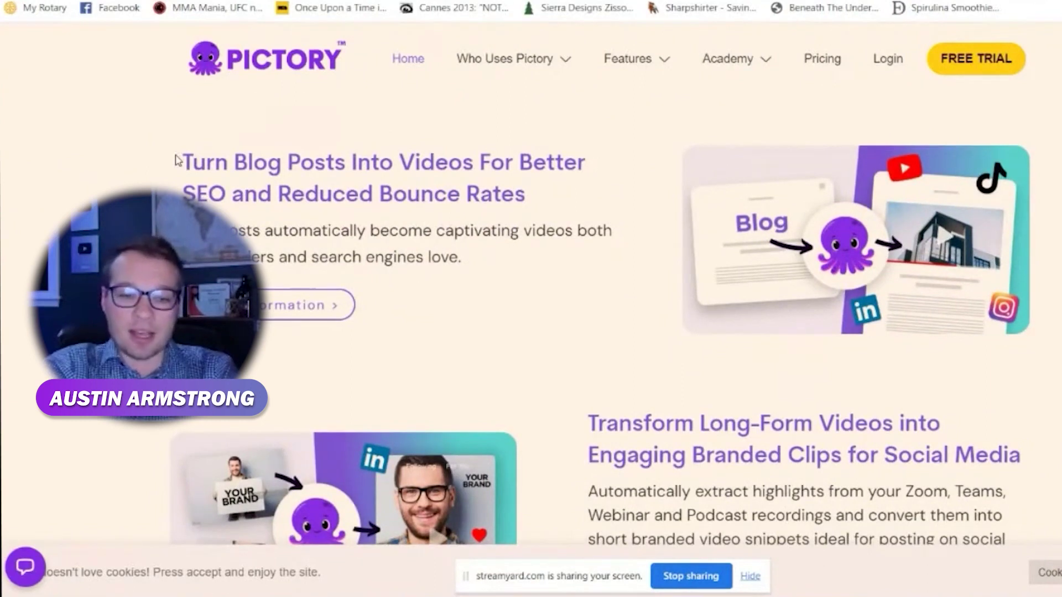
pyautogui.scroll(-3, 177, 160)
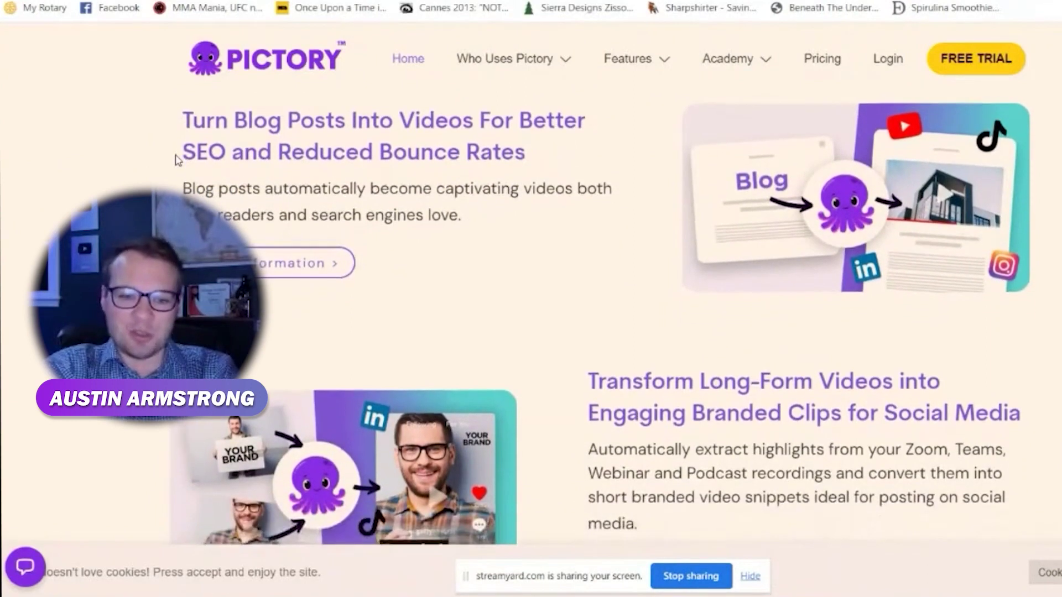
pyautogui.scroll(-2, 178, 156)
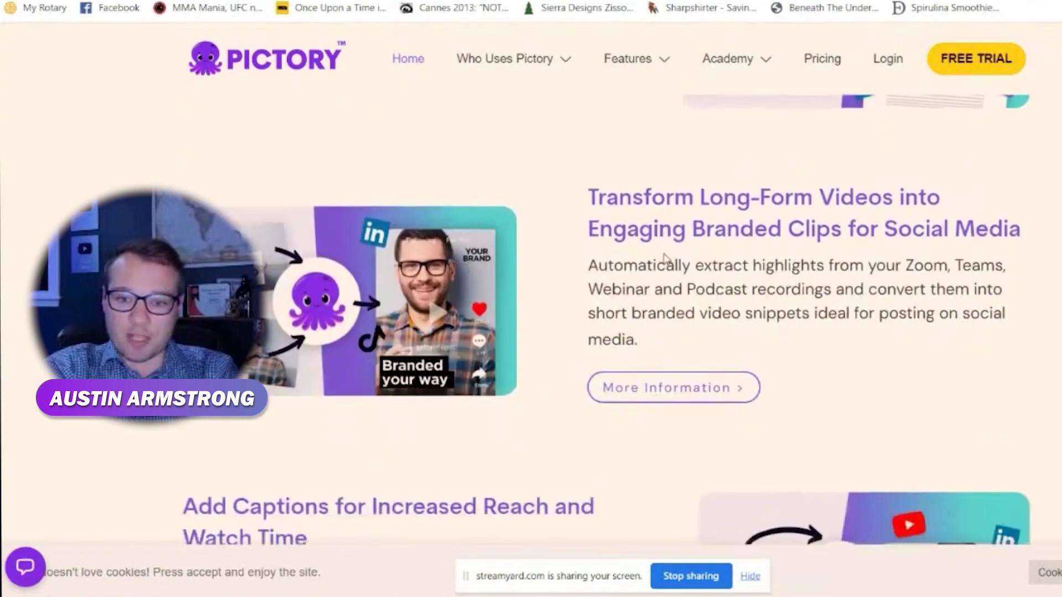
pyautogui.scroll(-1, 797, 258)
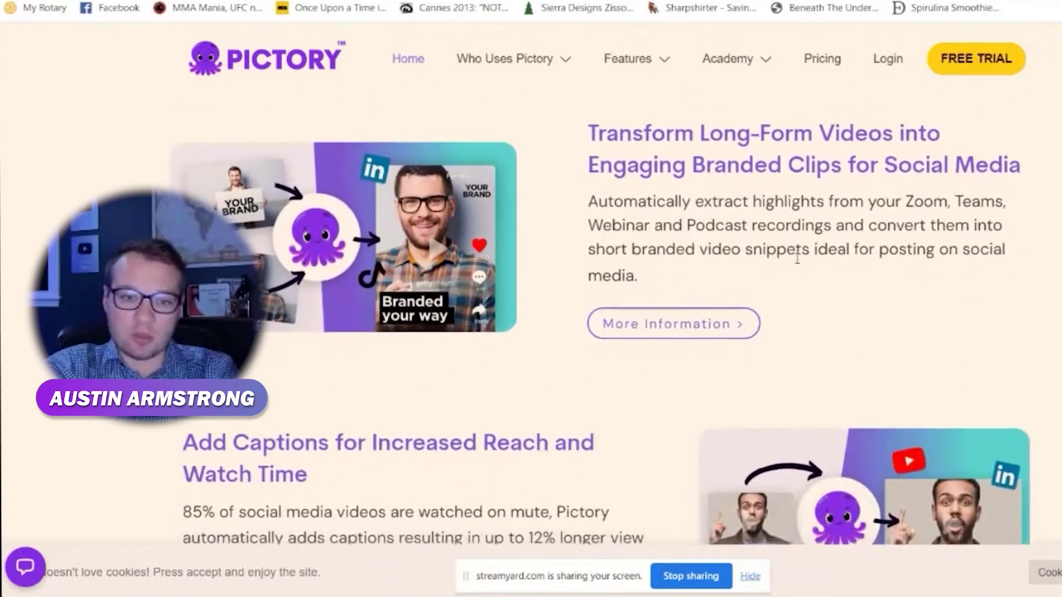
pyautogui.scroll(-3, 707, 203)
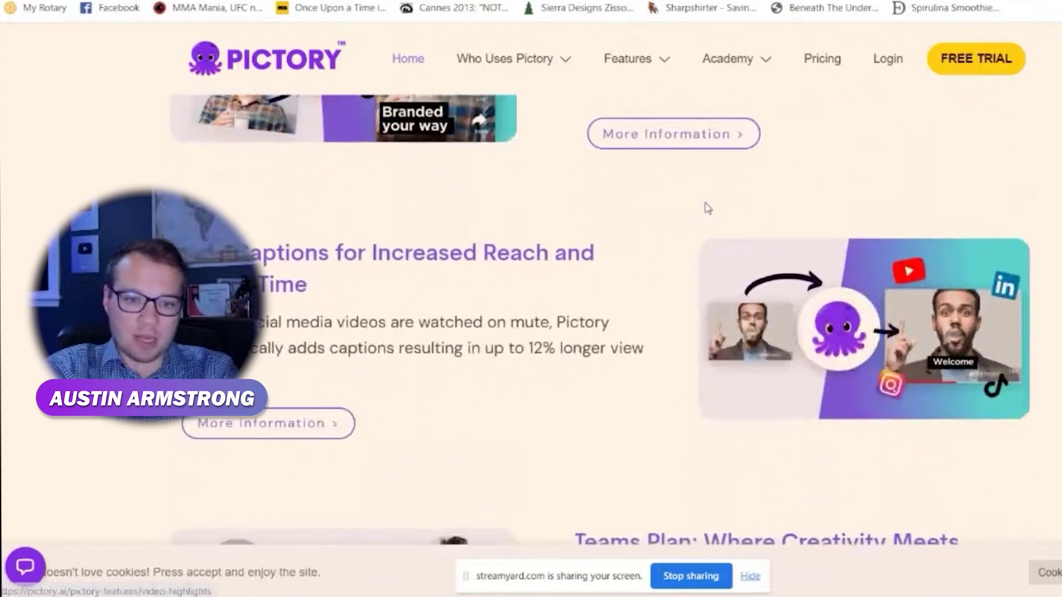
pyautogui.scroll(-1, 705, 209)
pyautogui.scroll(-10, 707, 208)
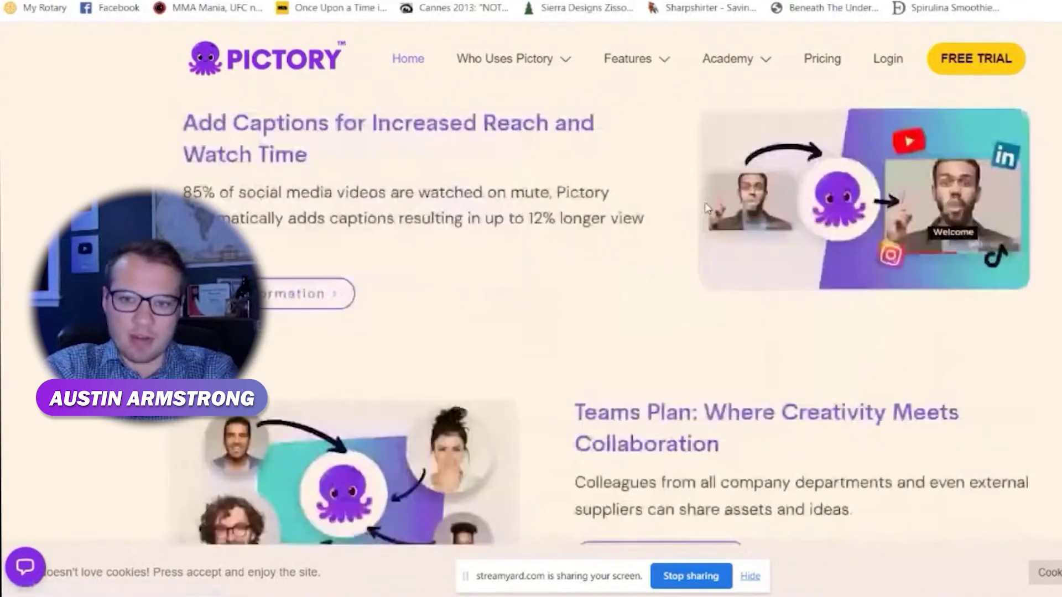
pyautogui.scroll(10, 706, 209)
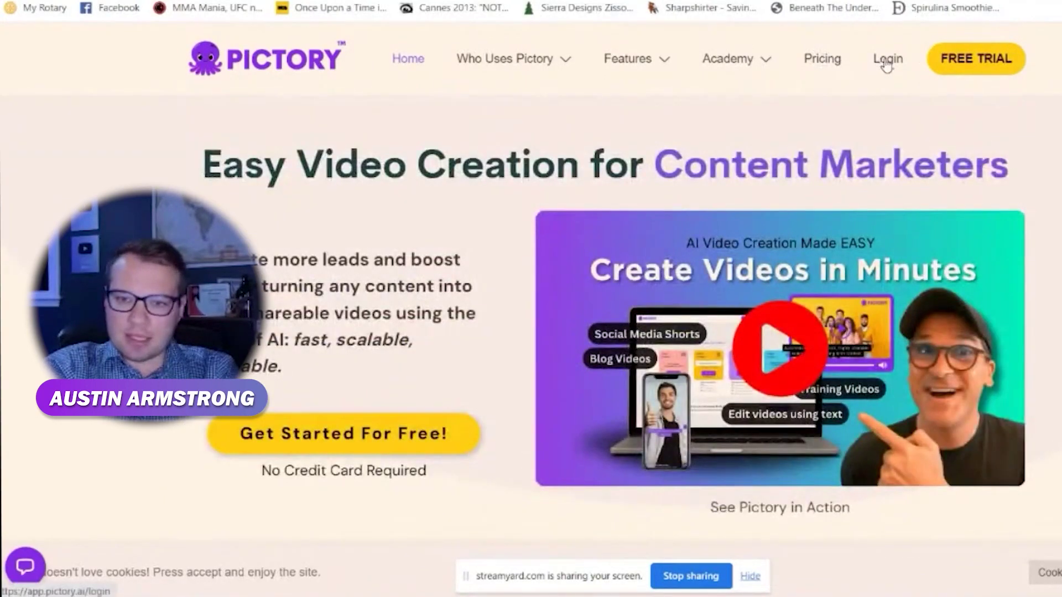
pyautogui.click(886, 61)
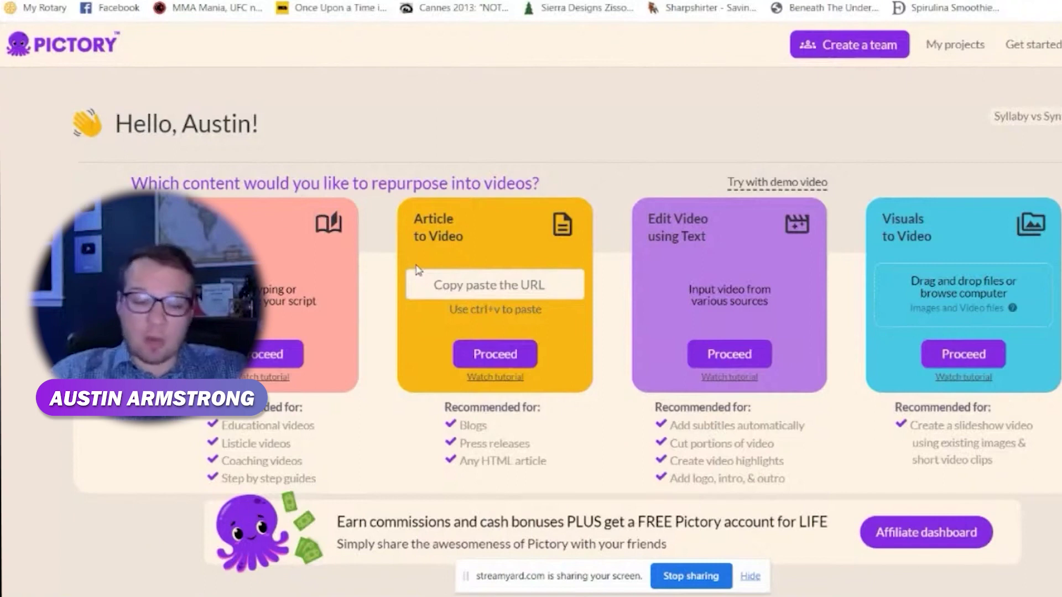
pyautogui.scroll(-1, 418, 270)
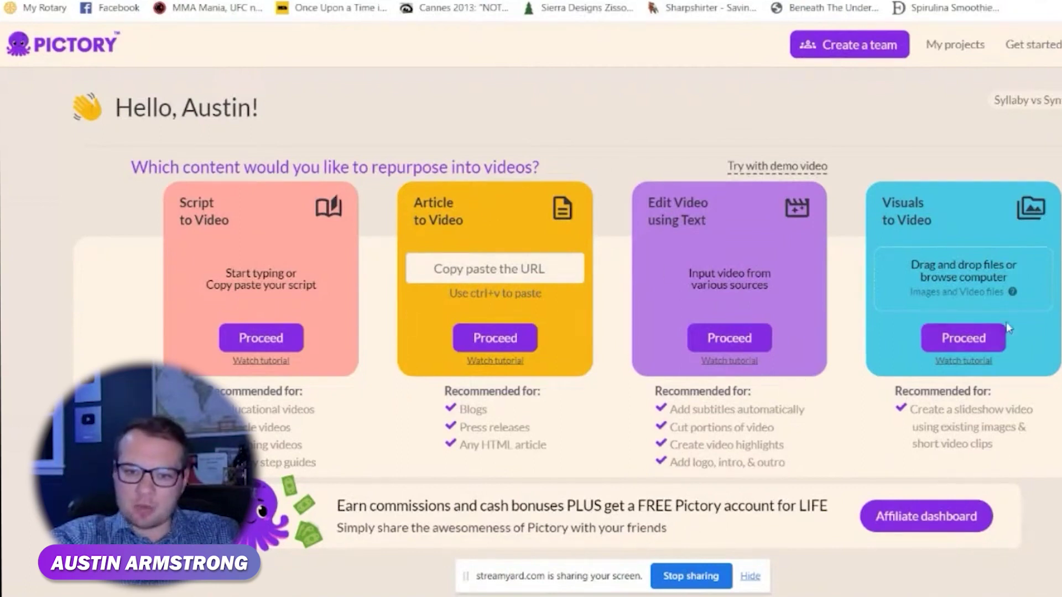
pyautogui.scroll(1, 704, 320)
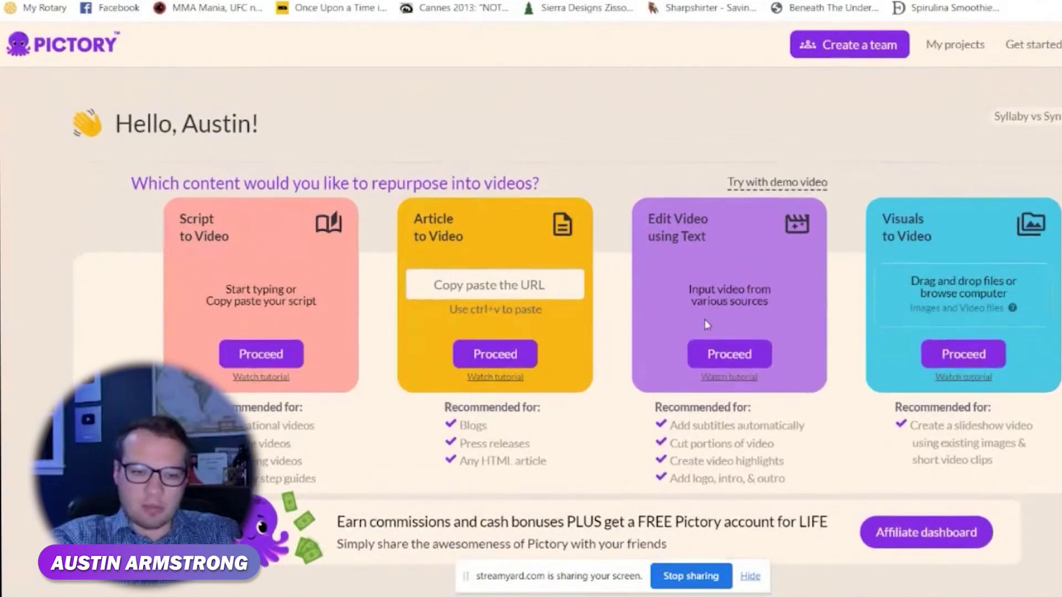
pyautogui.scroll(-1, 705, 319)
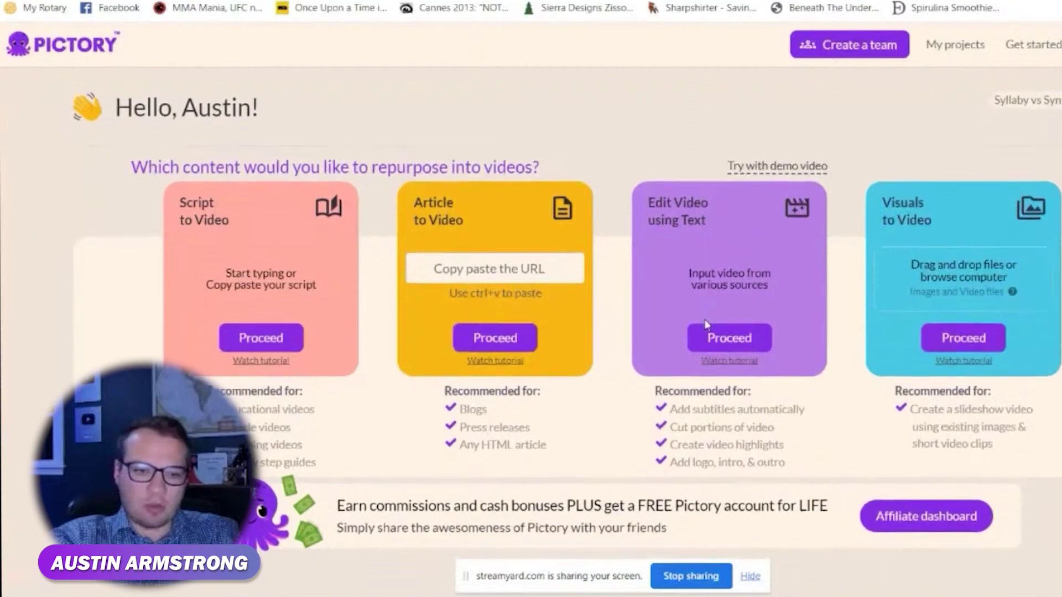
# Start a Script to Video project and scroll through its template styles
pyautogui.click(249, 343)
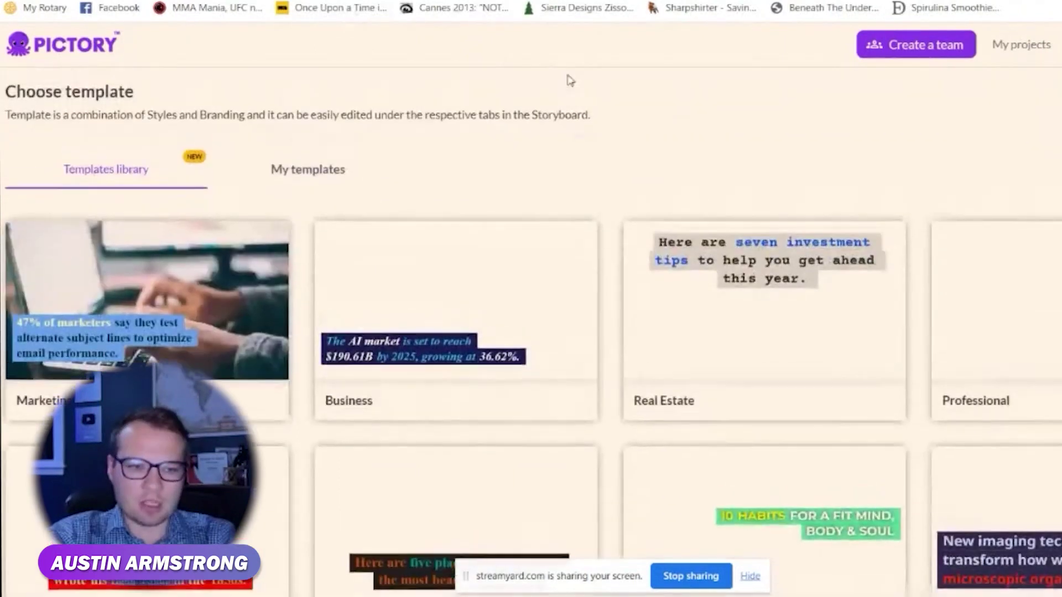
pyautogui.scroll(-1, 544, 131)
pyautogui.scroll(-2, 696, 190)
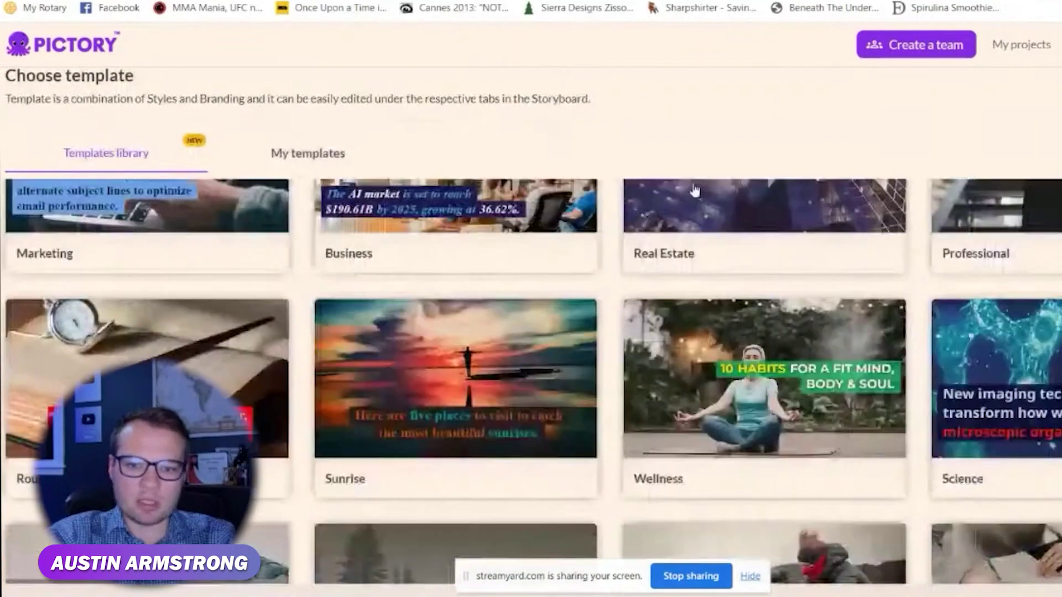
pyautogui.scroll(-4, 696, 189)
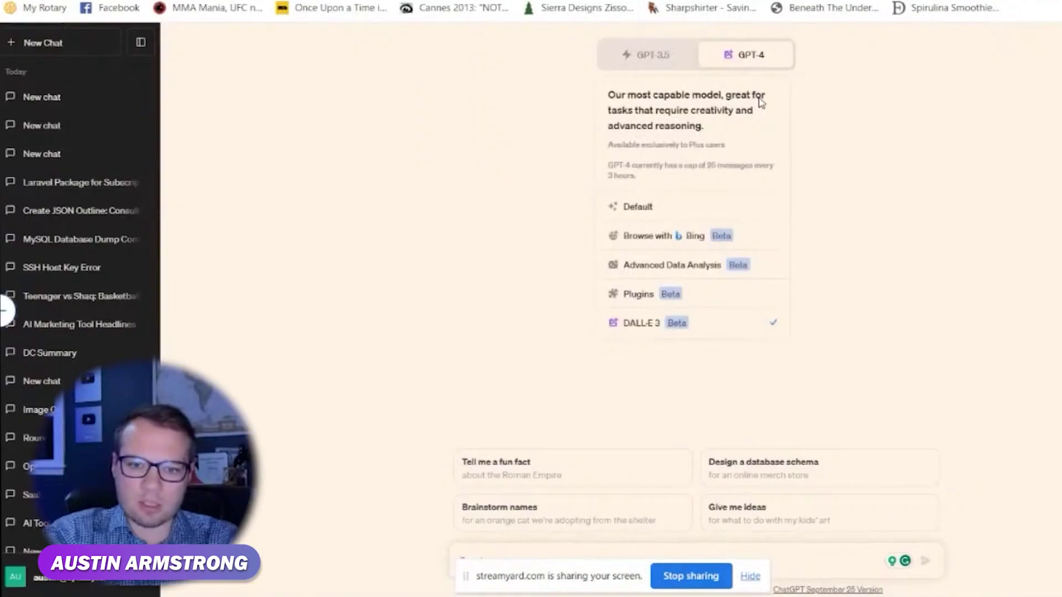
# Paste the ChatGPT script 'How to use AI websites to grow my business' into Pictory's editor
pyautogui.click(750, 575)
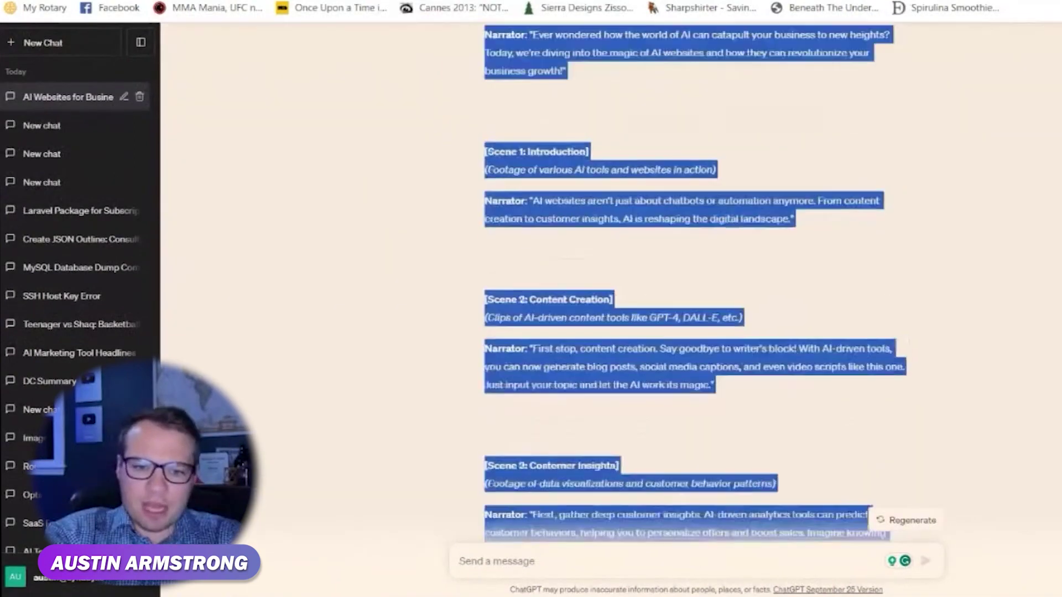
pyautogui.moveTo(862, 454); pyautogui.dragTo(862, 357)
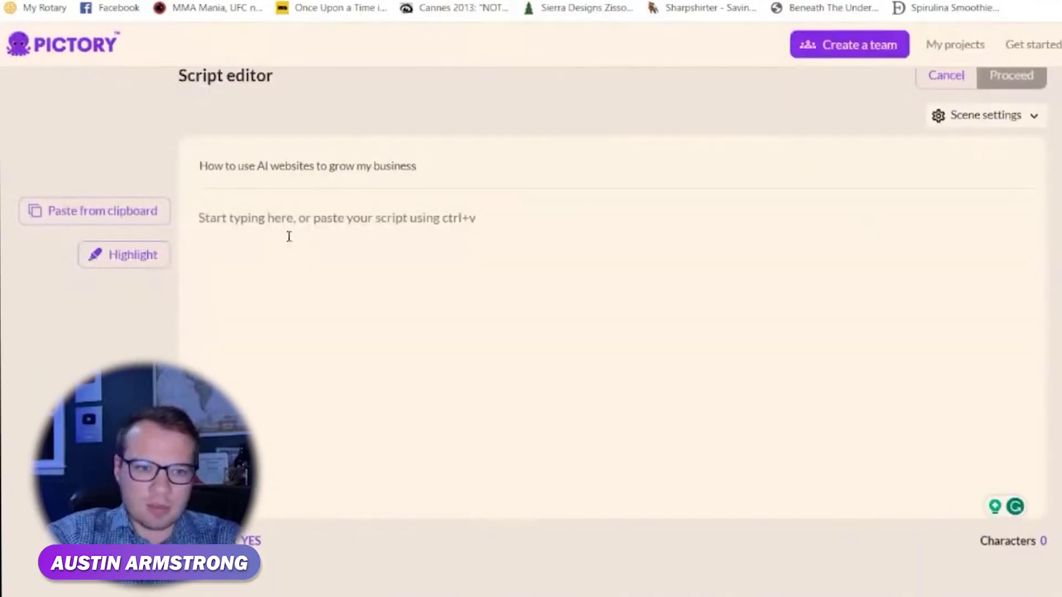
pyautogui.click(273, 215)
pyautogui.hotkey('ctrl', 'v')
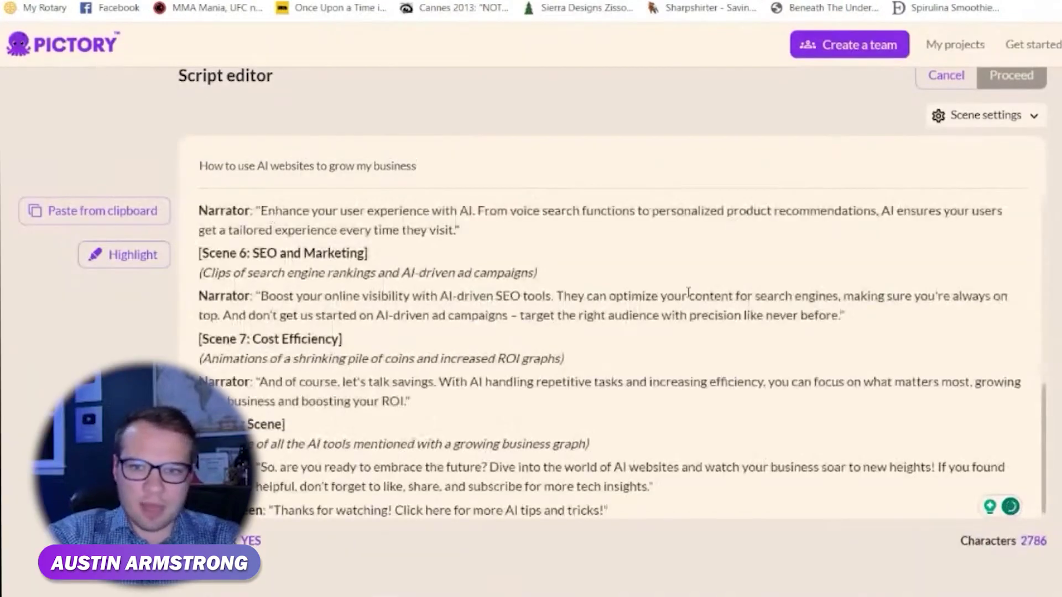
# Accept the 2786-character script and proceed to the Choose template library
pyautogui.scroll(10, 836, 322)
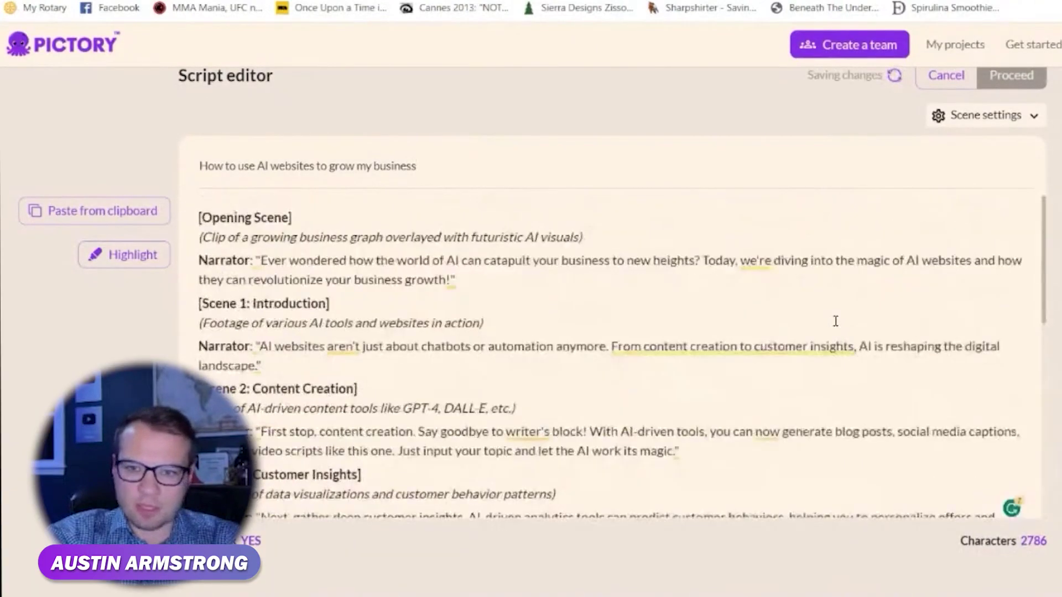
pyautogui.click(1011, 92)
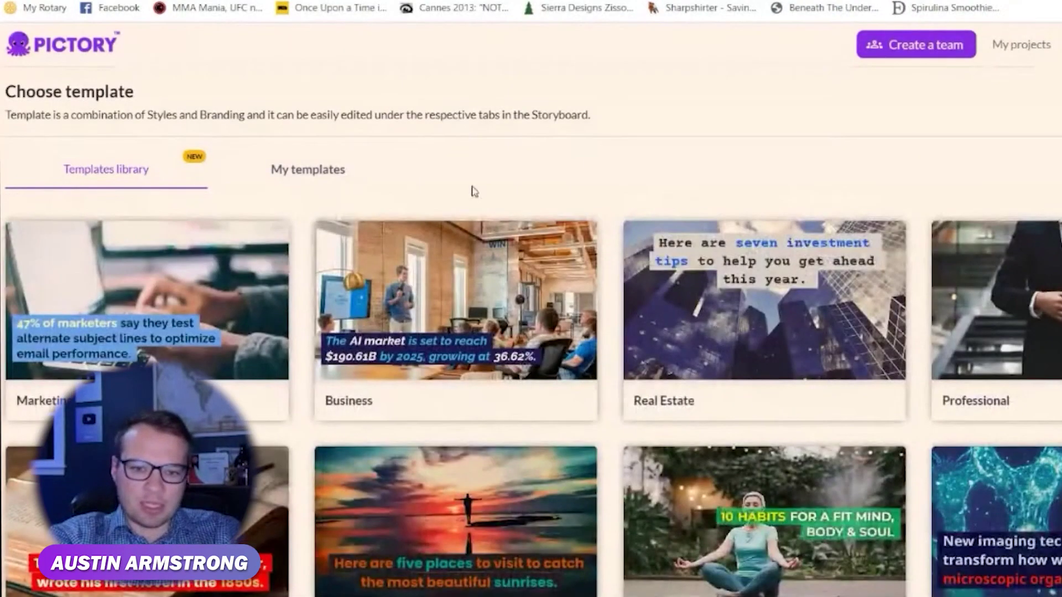
# Choose the Graceful template in 16:9 to generate the scene storyboard
pyautogui.scroll(-2, 608, 155)
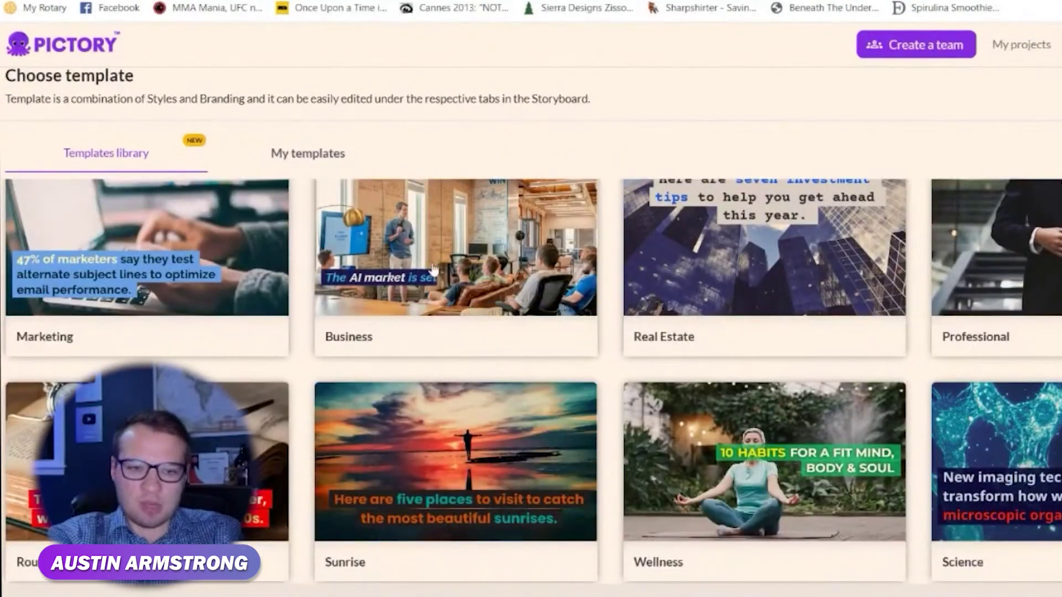
pyautogui.scroll(-3, 608, 309)
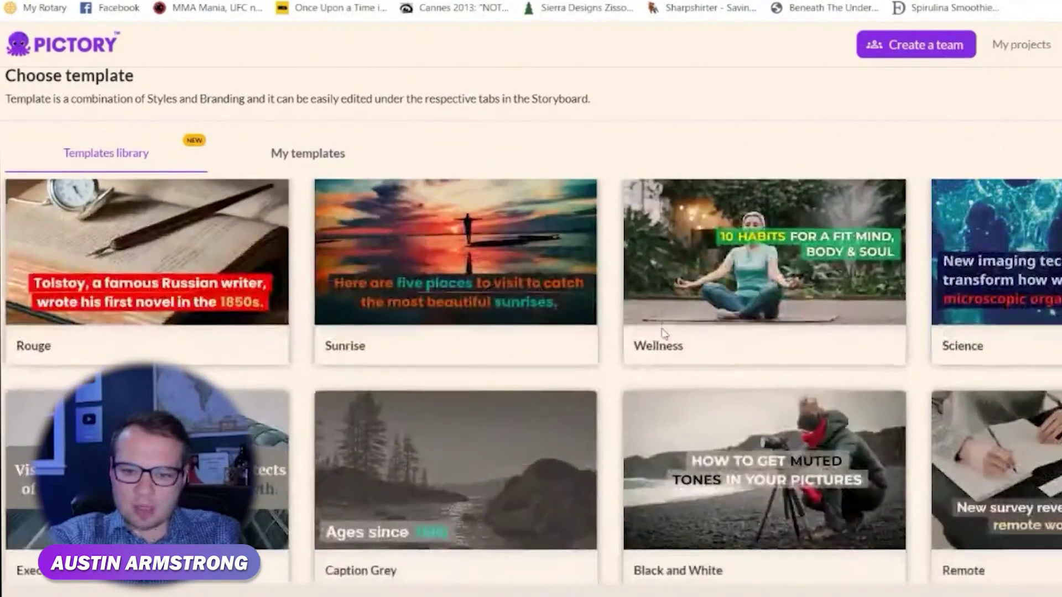
pyautogui.scroll(-3, 812, 330)
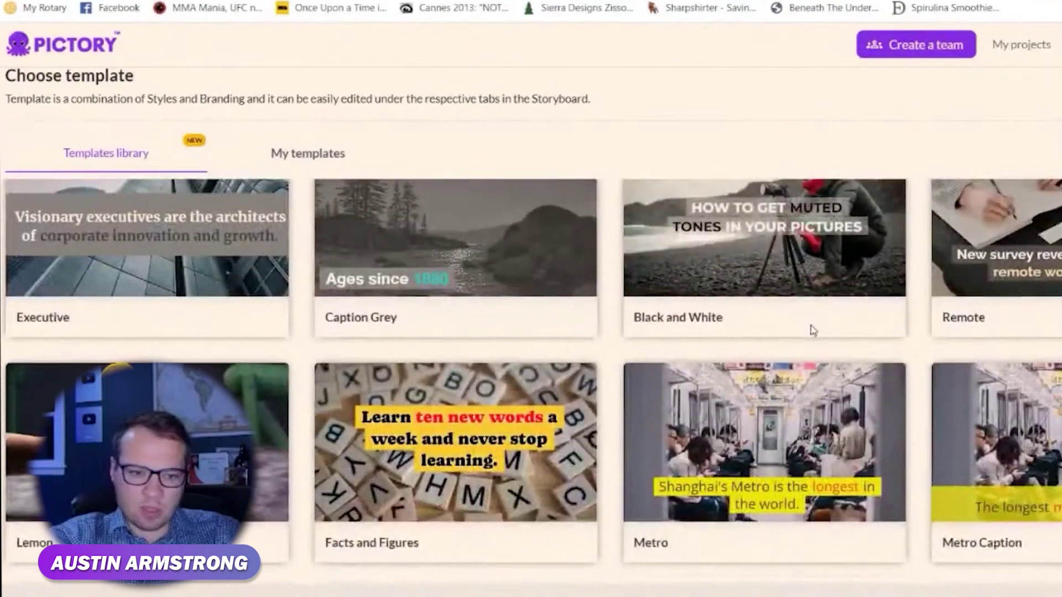
pyautogui.scroll(-8, 812, 330)
pyautogui.moveTo(492, 278)
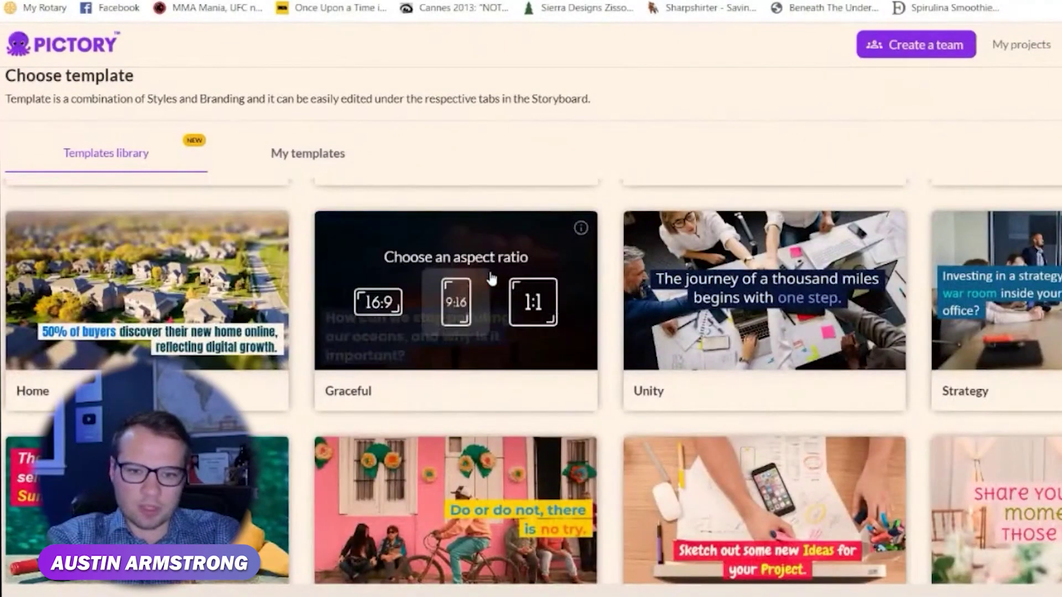
pyautogui.click(378, 304)
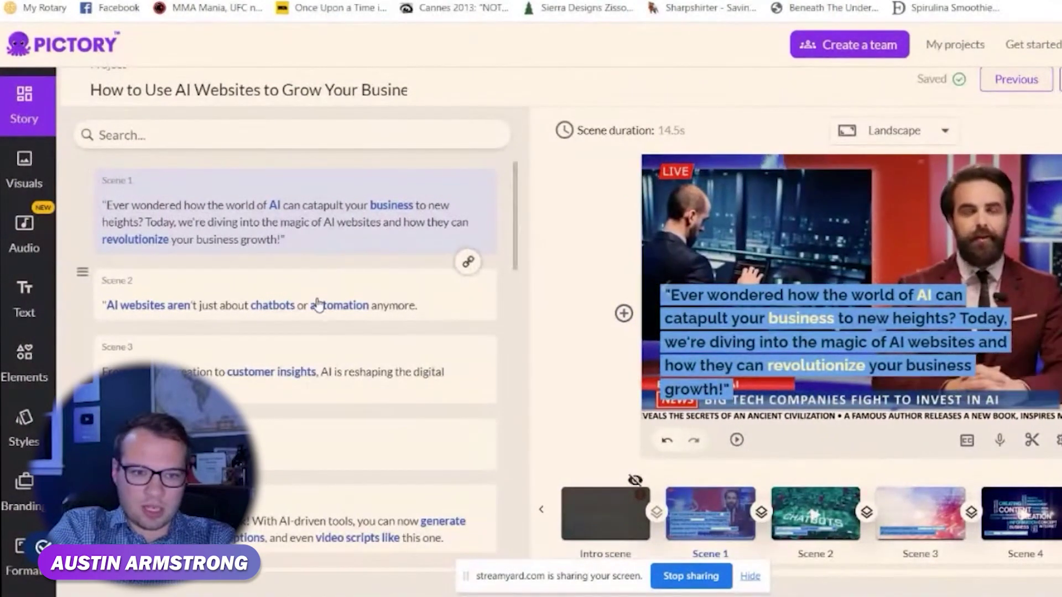
# Preview Scenes 2 and 1, then open the Visuals library for Scene 1
pyautogui.click(317, 304)
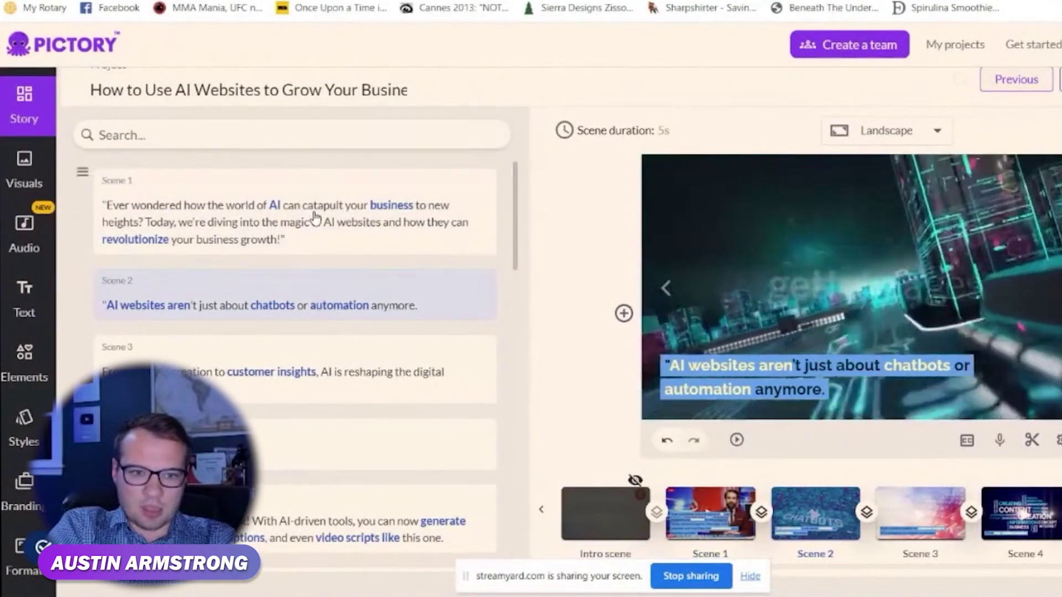
pyautogui.click(315, 218)
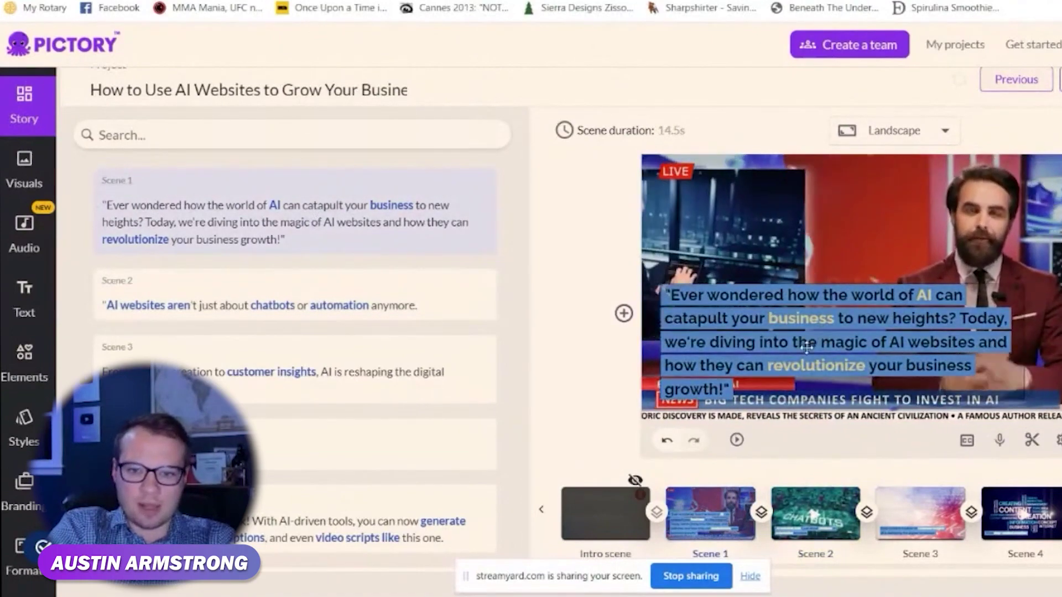
pyautogui.click(396, 304)
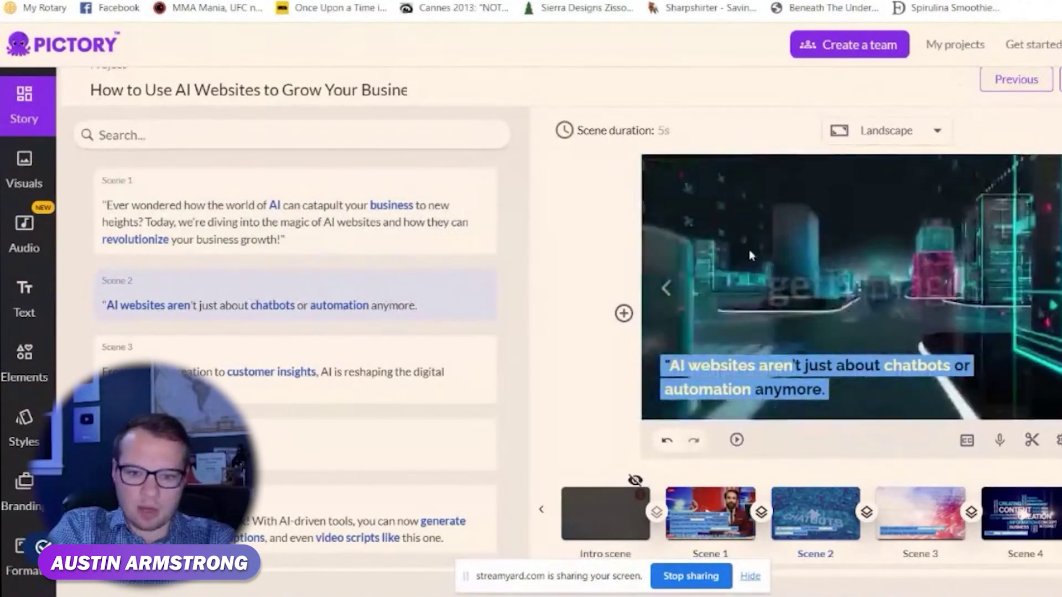
pyautogui.click(709, 513)
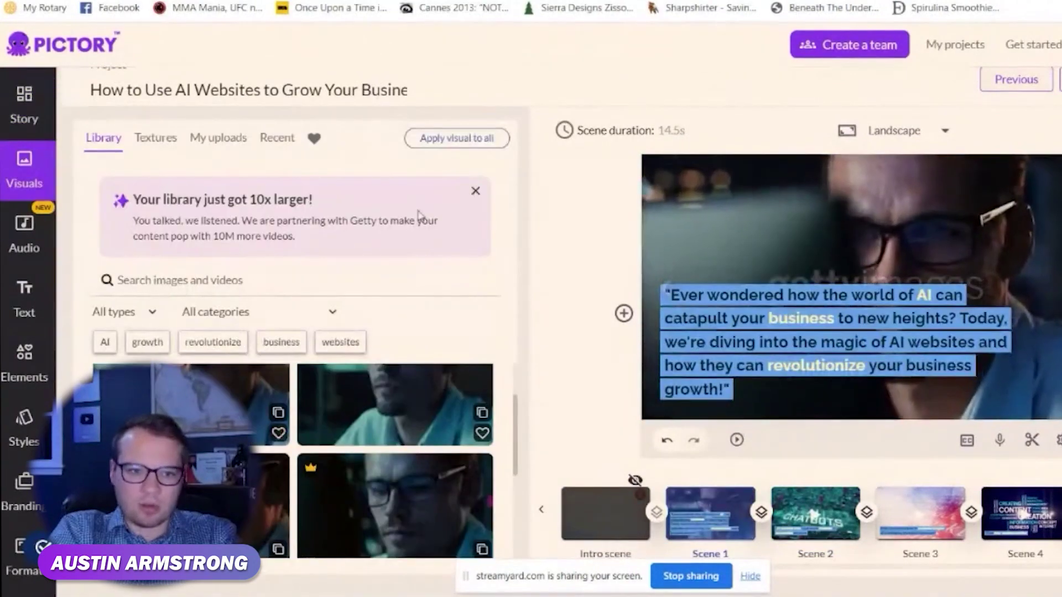
# Apply the dark blue glowing-lightbulb clip to Scene 1 and return to Story view
pyautogui.scroll(-5, 419, 407)
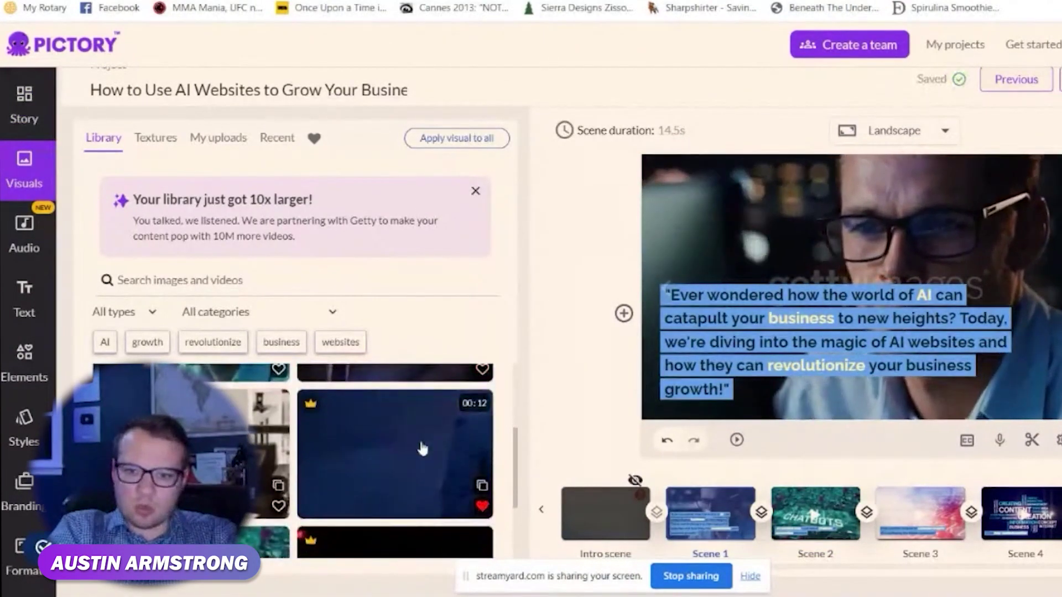
pyautogui.click(422, 449)
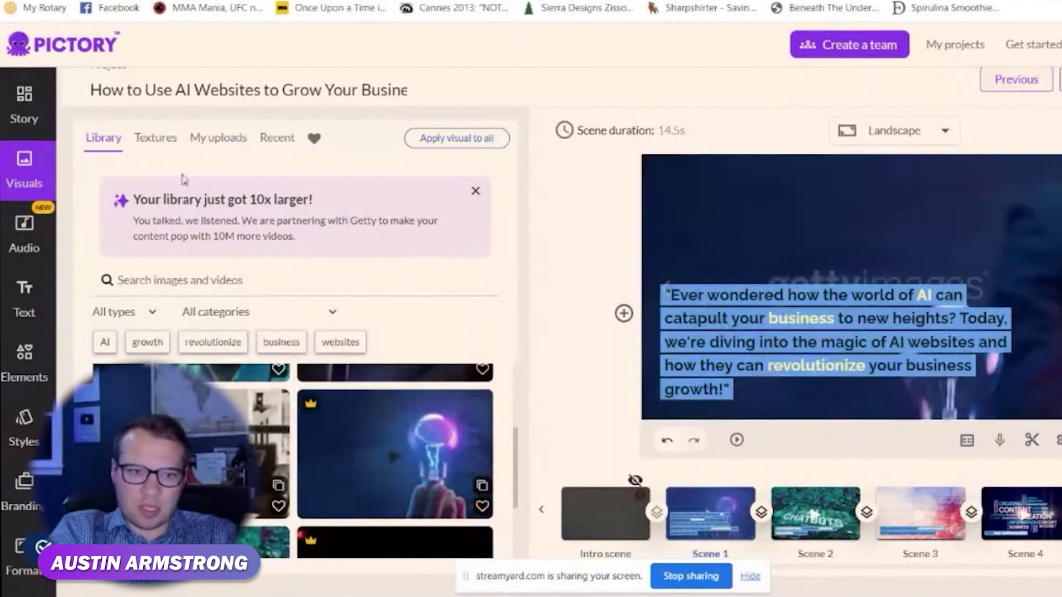
pyautogui.click(22, 104)
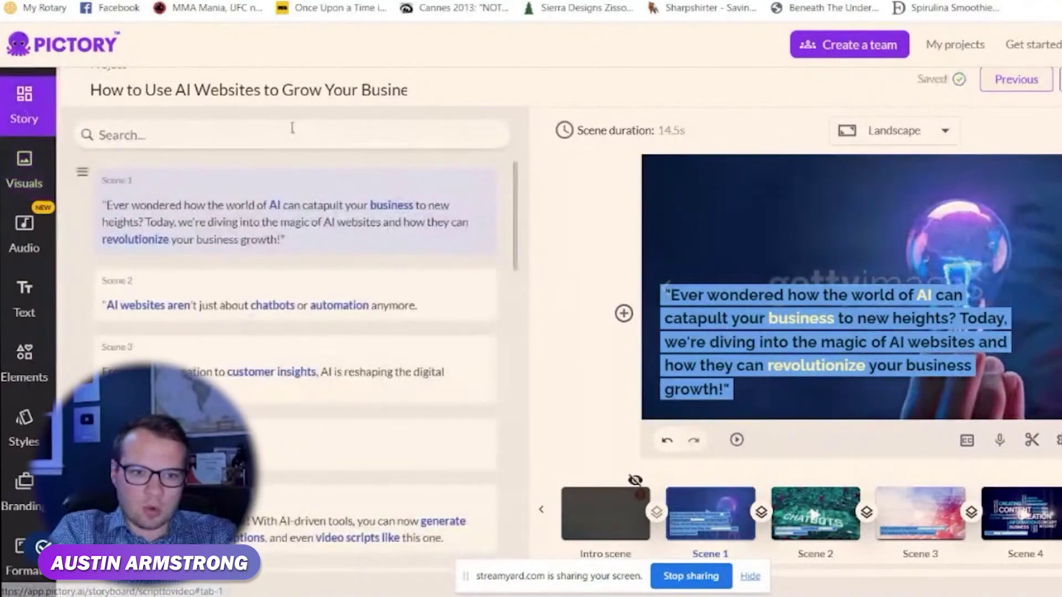
# Check Scene 2, then preview the whole video and close the preview
pyautogui.click(225, 289)
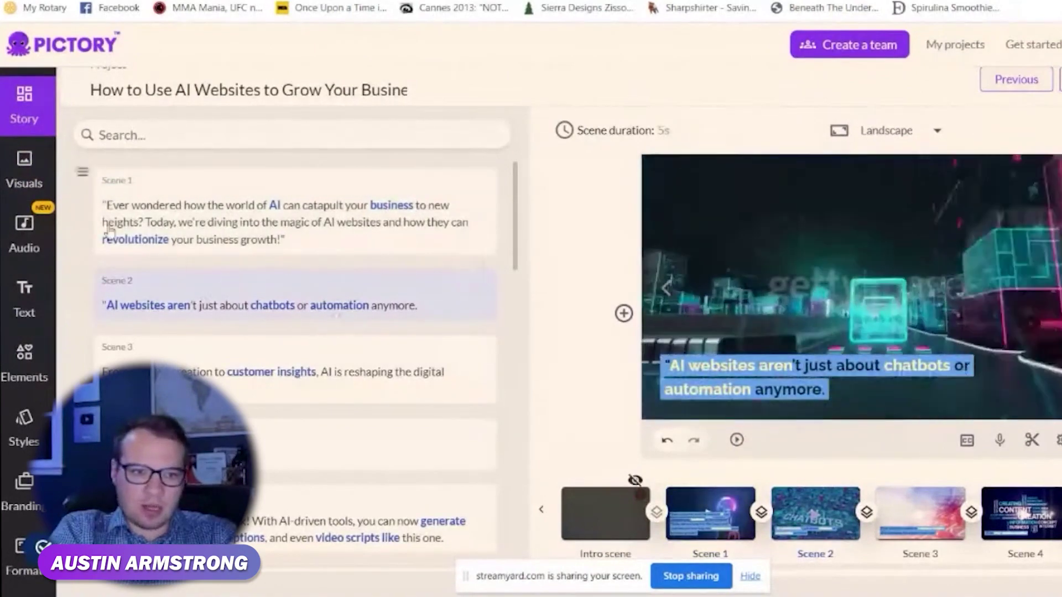
pyautogui.click(1016, 79)
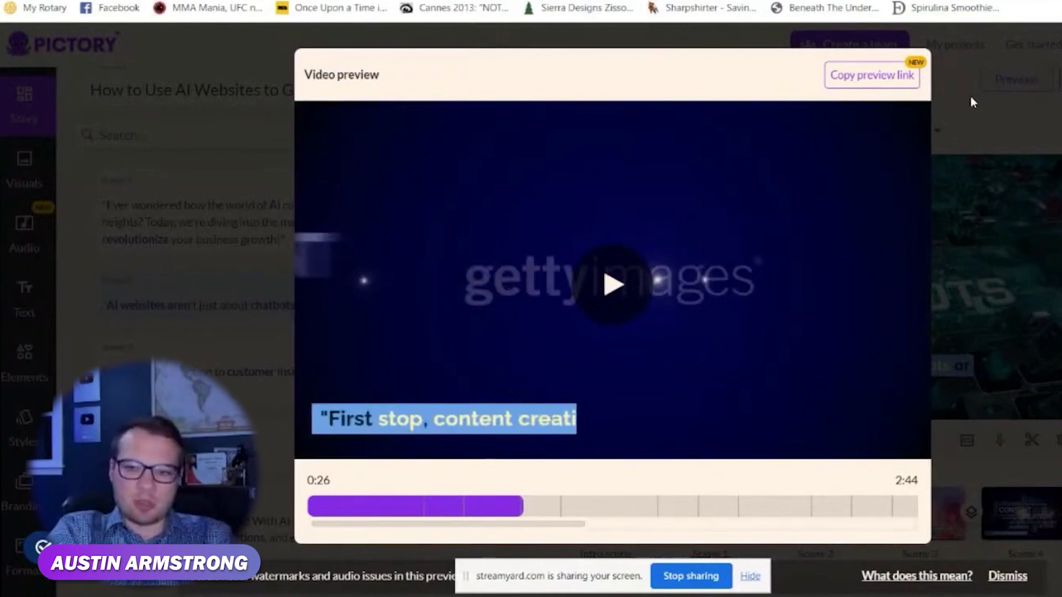
pyautogui.press('Escape')
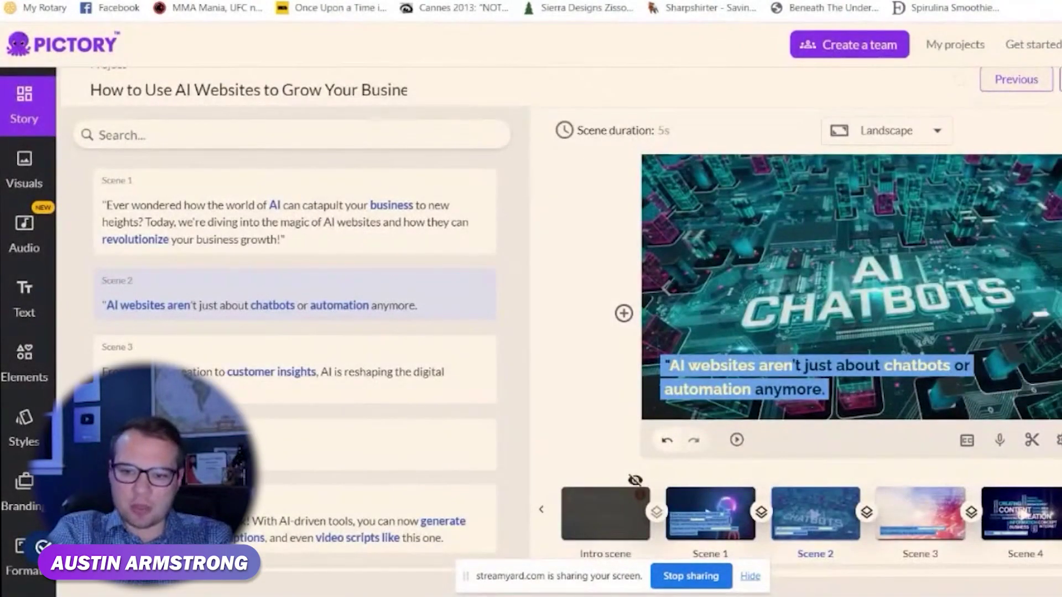
pyautogui.hscroll(10, 999, 513)
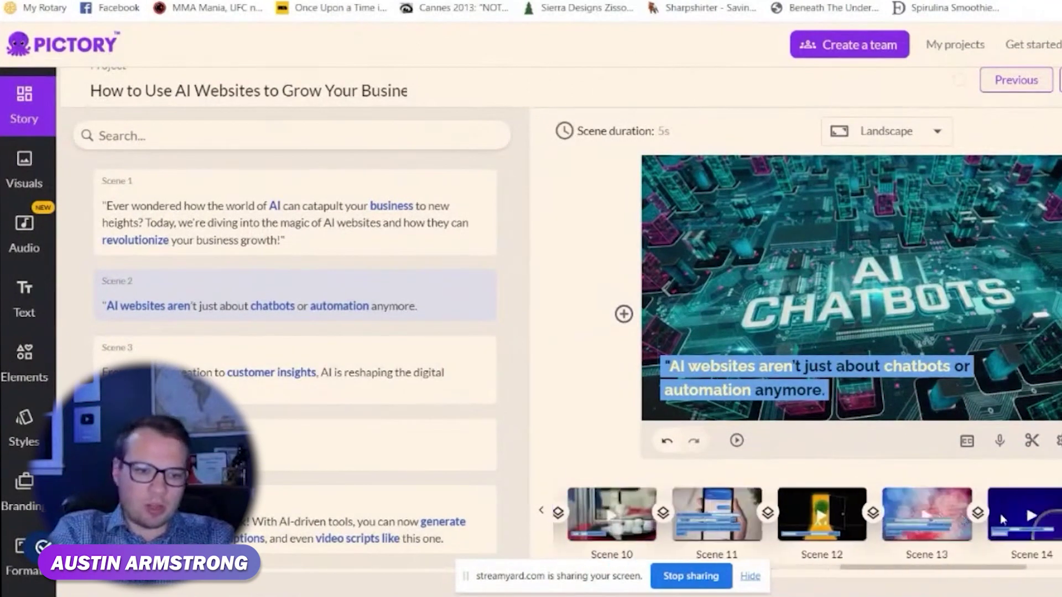
pyautogui.hscroll(2, 1002, 519)
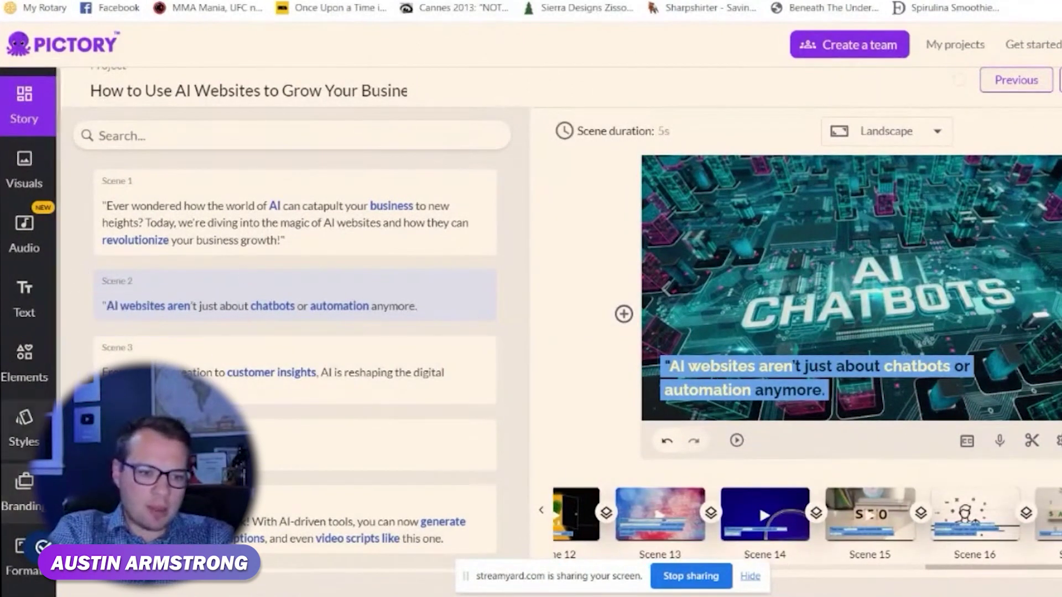
# Open Branding, return to the dashboard and focus the Article to Video URL field
pyautogui.click(16, 485)
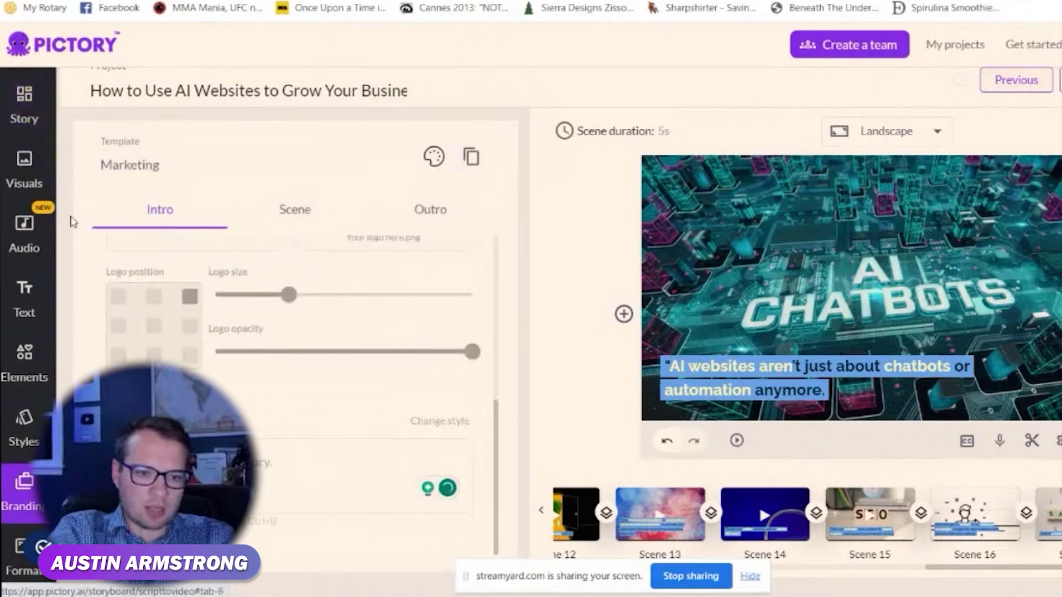
pyautogui.click(39, 50)
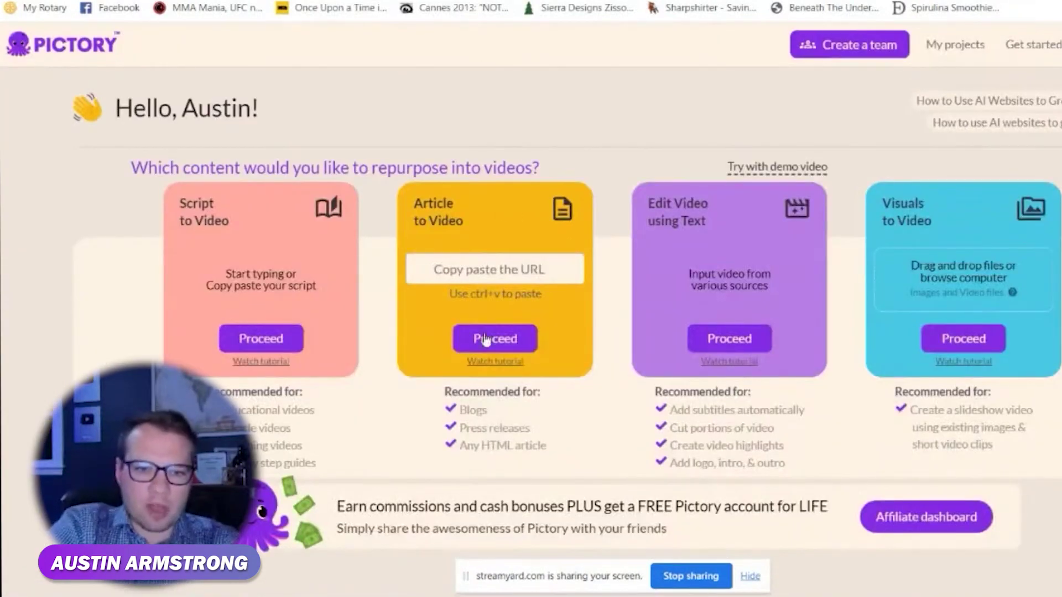
pyautogui.click(487, 267)
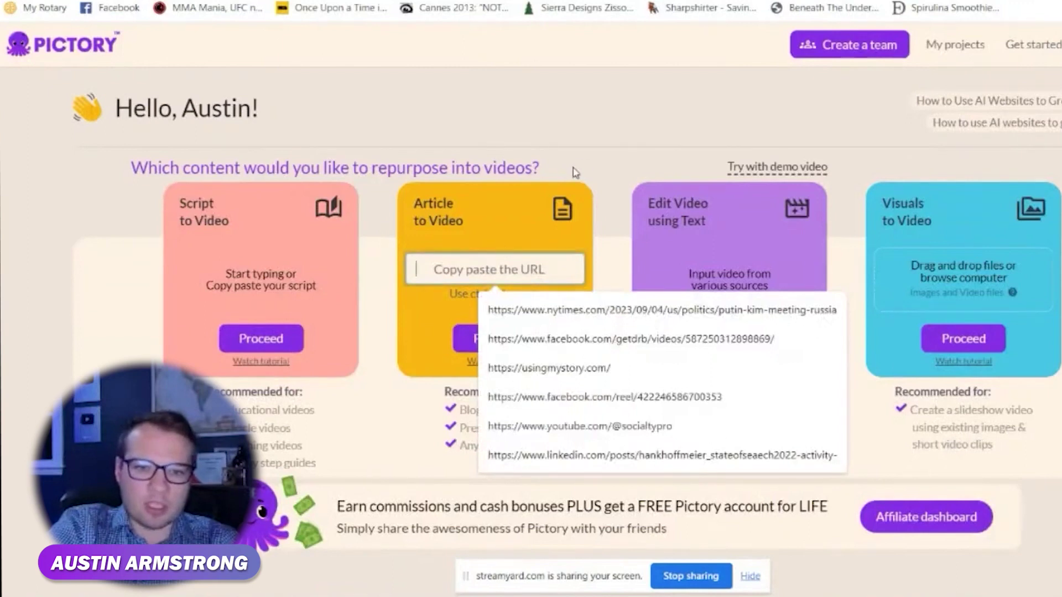
# Search Google for 'why ai is taking over the world' and open the Forbes article
pyautogui.hotkey('ctrl', 't')
pyautogui.write('why')
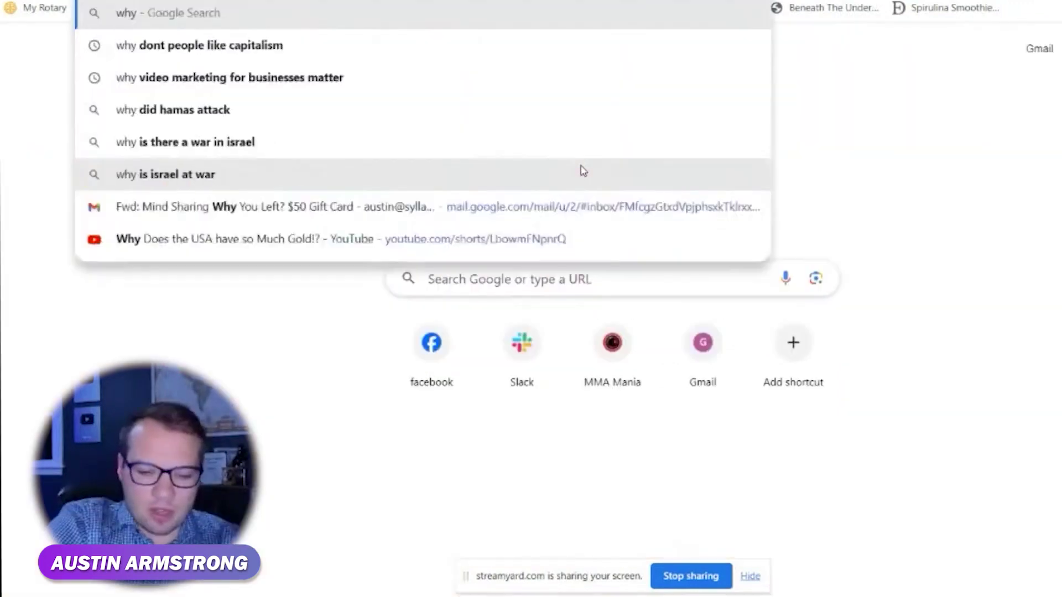
pyautogui.write(' ai is taking over the world')
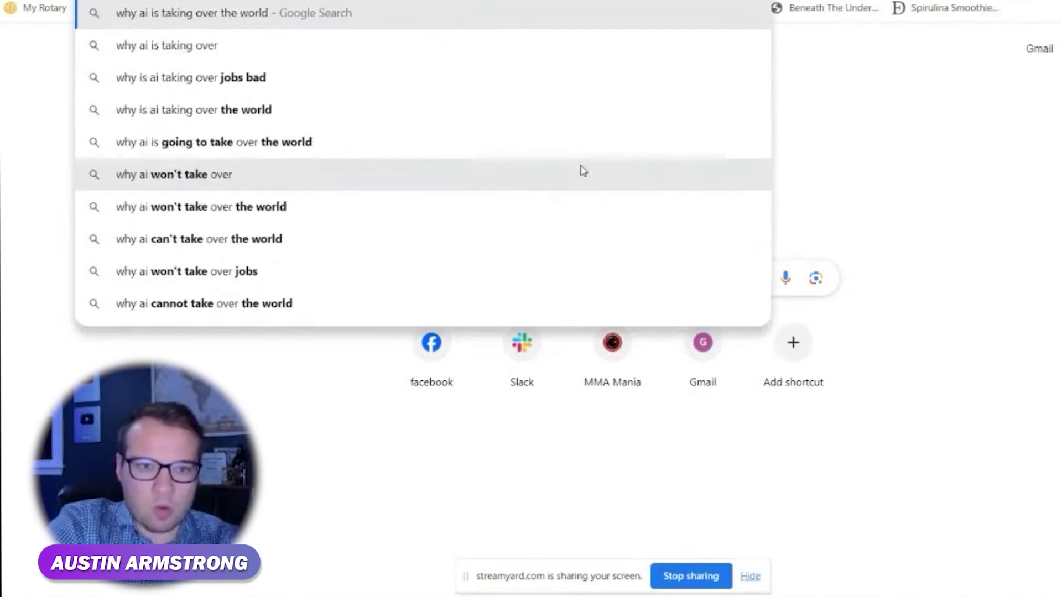
pyautogui.press('Return')
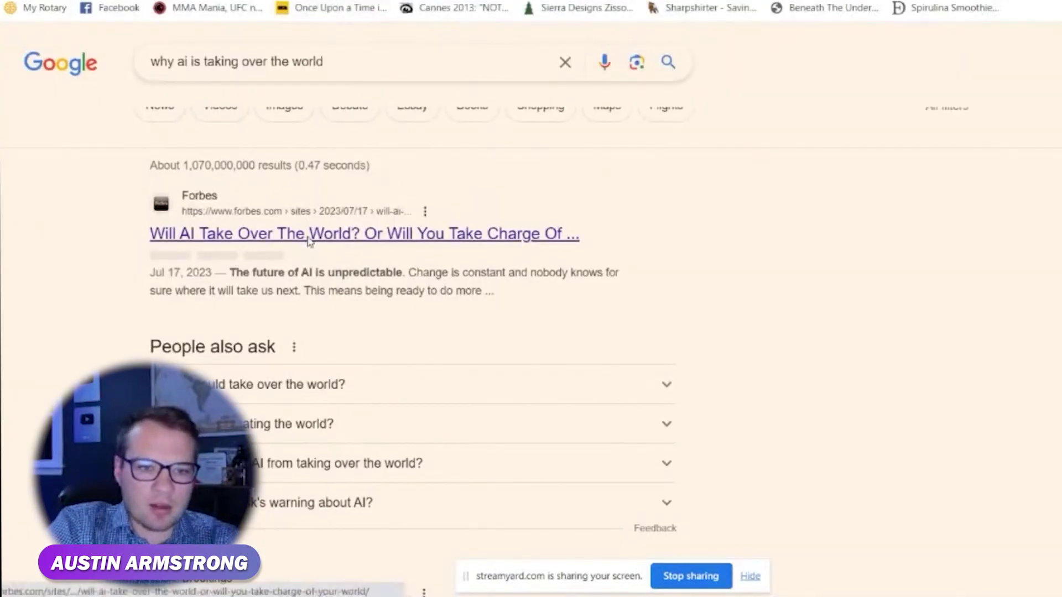
pyautogui.click(309, 238)
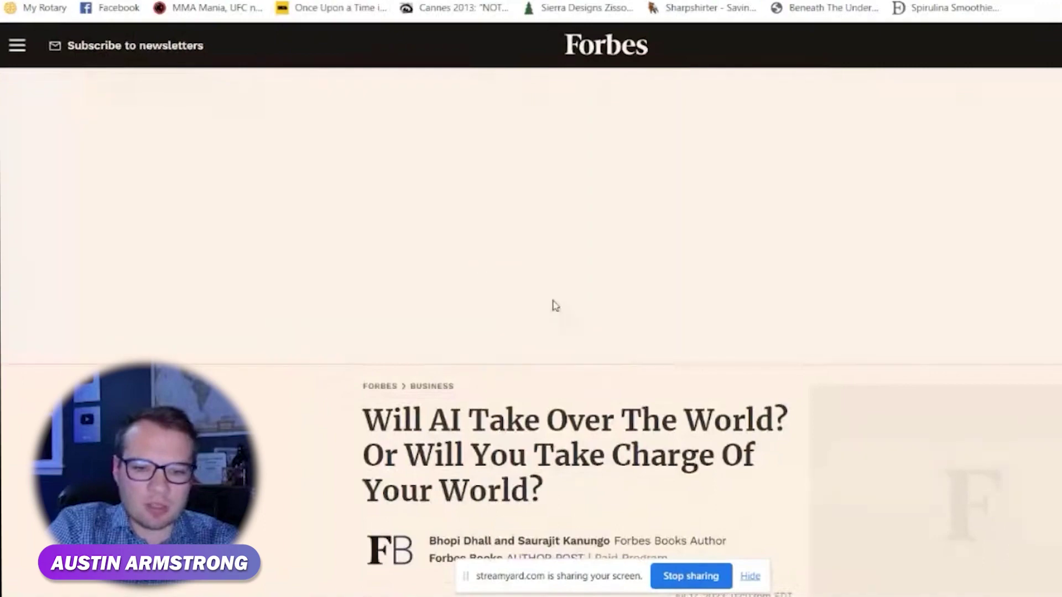
pyautogui.scroll(-10, 553, 304)
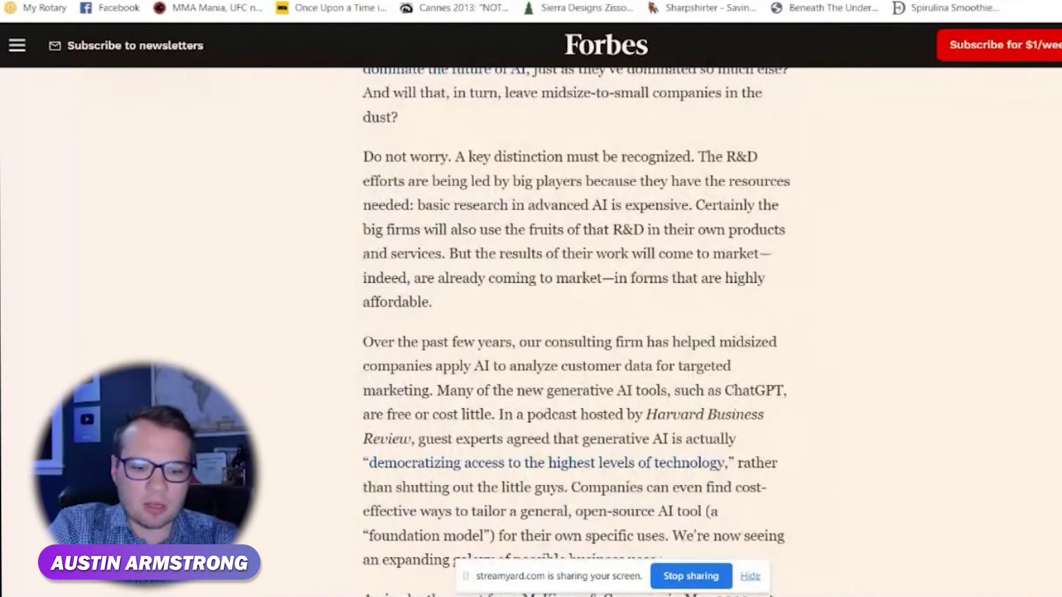
pyautogui.scroll(10, 450, 216)
pyautogui.scroll(-5, 526, 304)
# Paste the Forbes article URL into Article to Video and submit it for extraction
pyautogui.hotkey('ctrl', 'Tab')
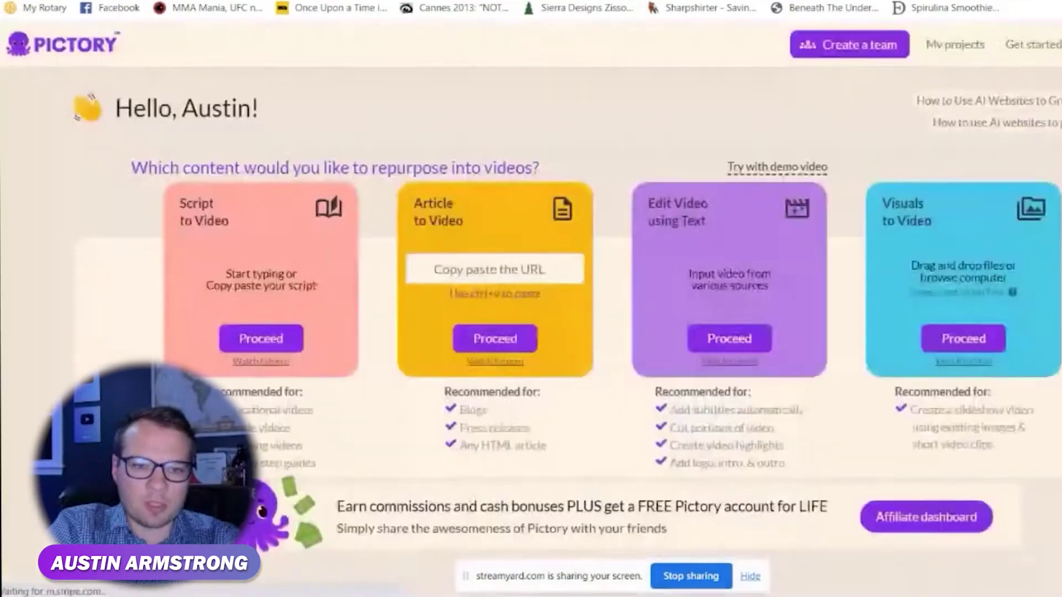
pyautogui.click(459, 279)
pyautogui.hotkey('ctrl', 'v')
pyautogui.click(479, 340)
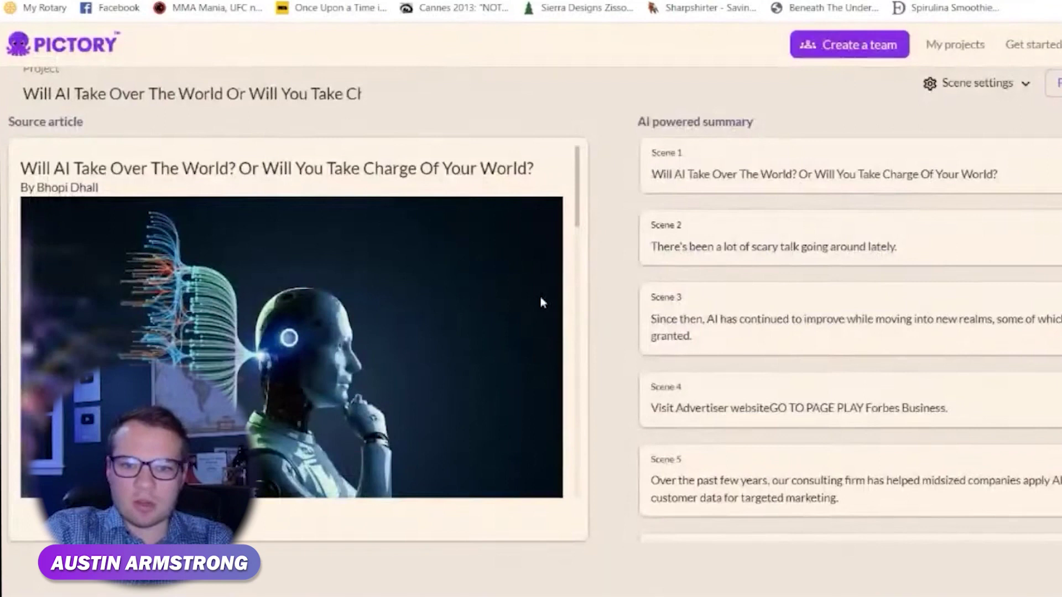
# Check the AI-summarised Scene 1 and Scene 2 text in the summary
pyautogui.scroll(1, 541, 301)
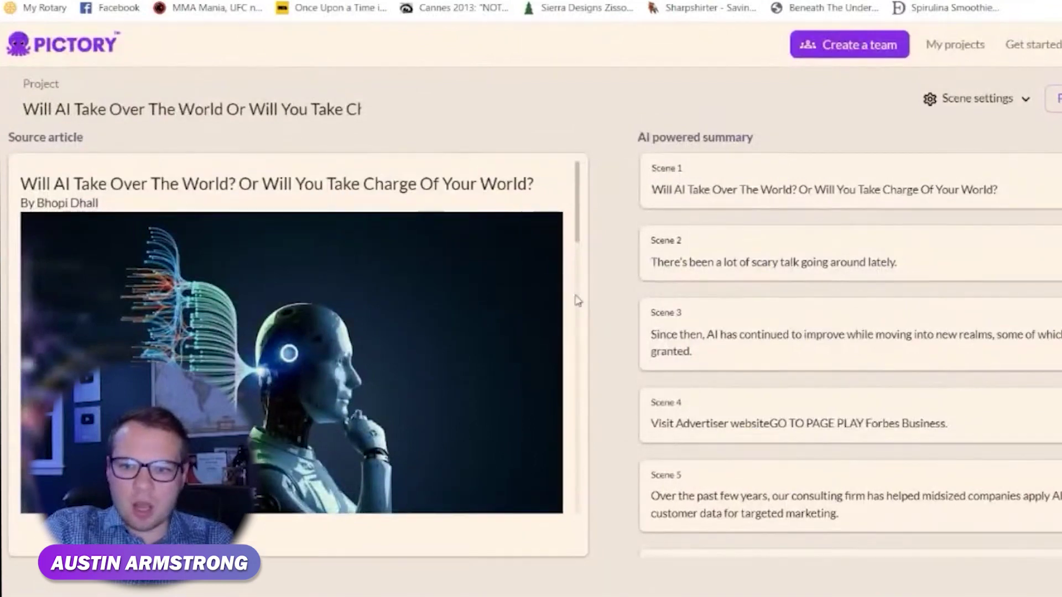
pyautogui.scroll(-1, 711, 238)
pyautogui.scroll(1, 663, 271)
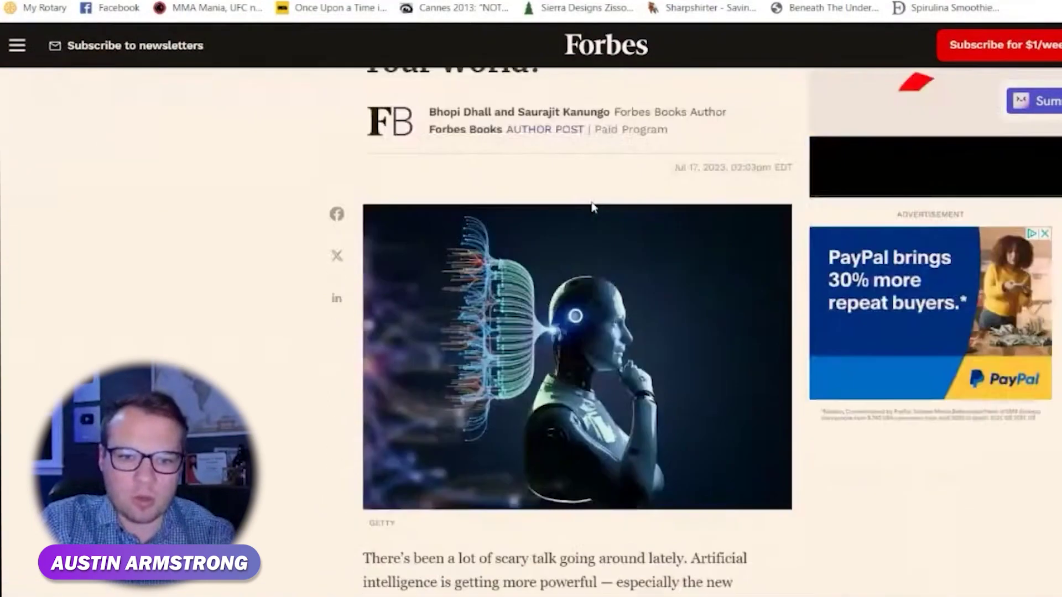
pyautogui.scroll(-8, 592, 207)
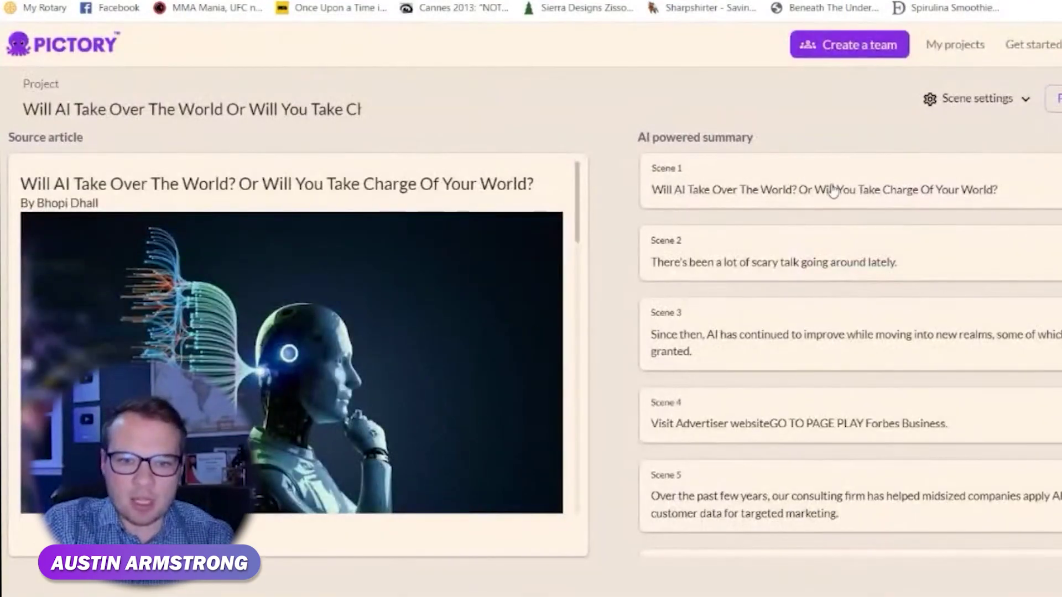
pyautogui.click(788, 193)
pyautogui.click(777, 248)
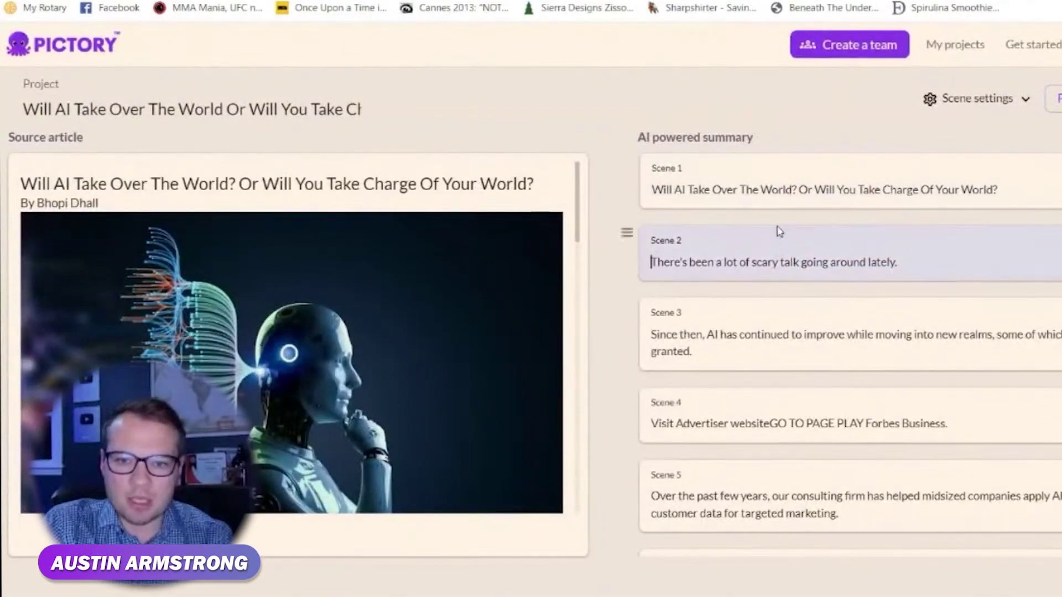
# Scroll through the source Forbes article to compare it against the summarised scenes
pyautogui.scroll(-4, 802, 192)
pyautogui.scroll(4, 803, 191)
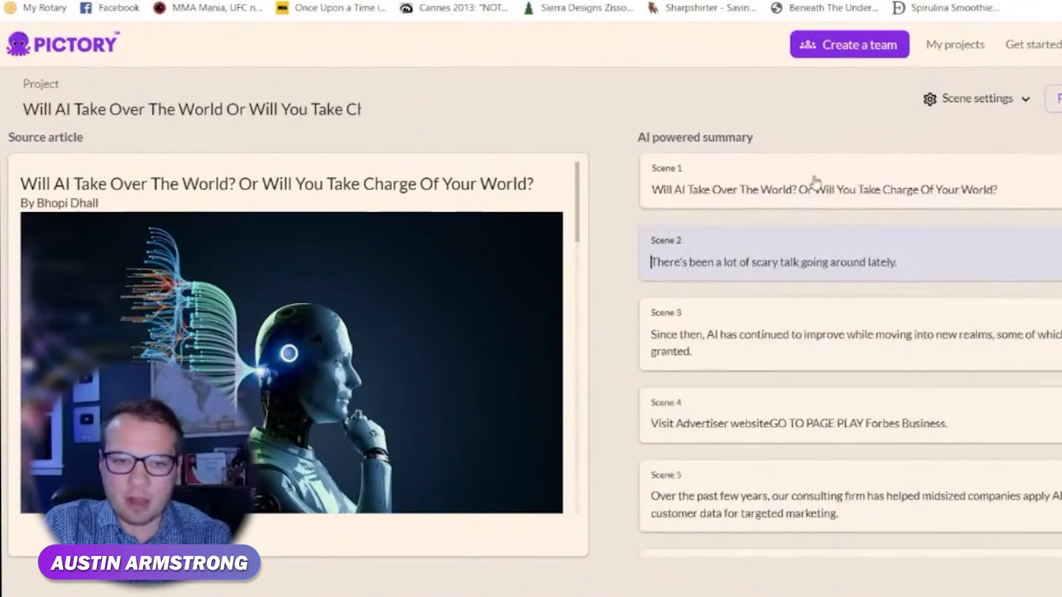
pyautogui.scroll(-8, 399, 346)
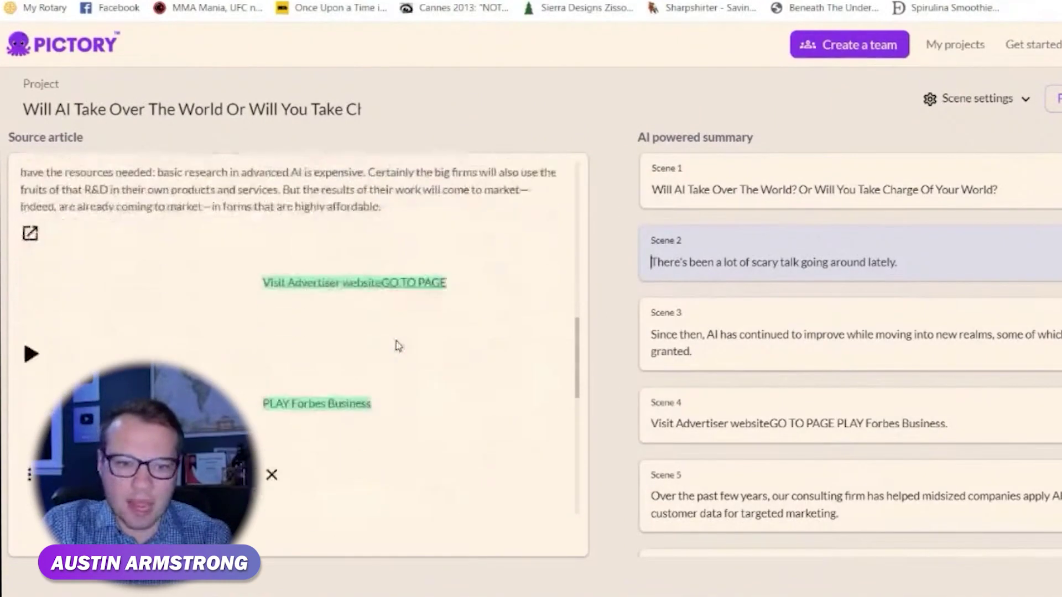
pyautogui.scroll(5, 398, 346)
pyautogui.scroll(4, 398, 346)
pyautogui.scroll(-15, 398, 346)
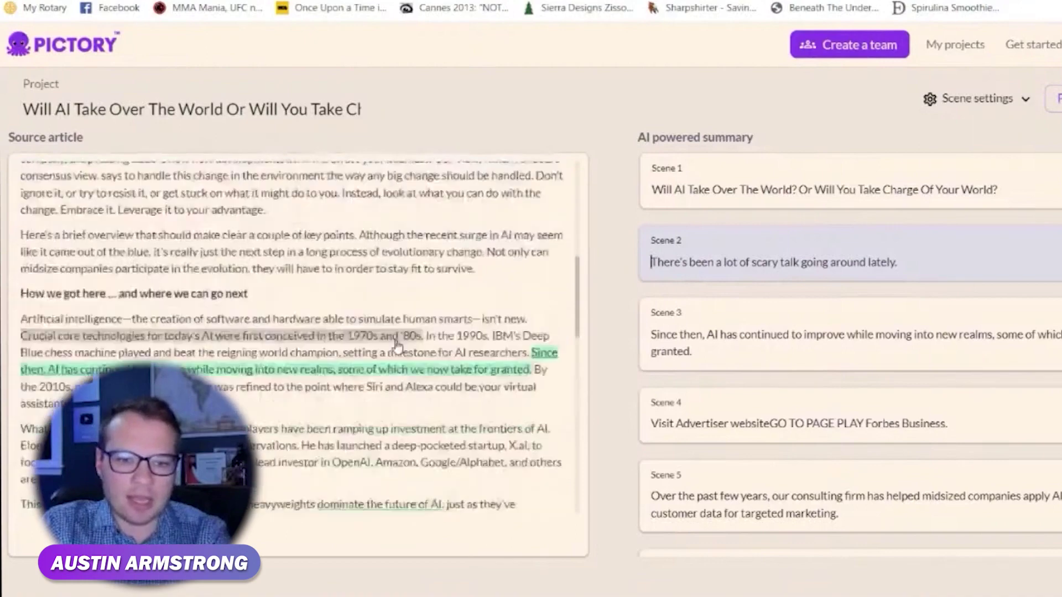
pyautogui.scroll(5, 397, 345)
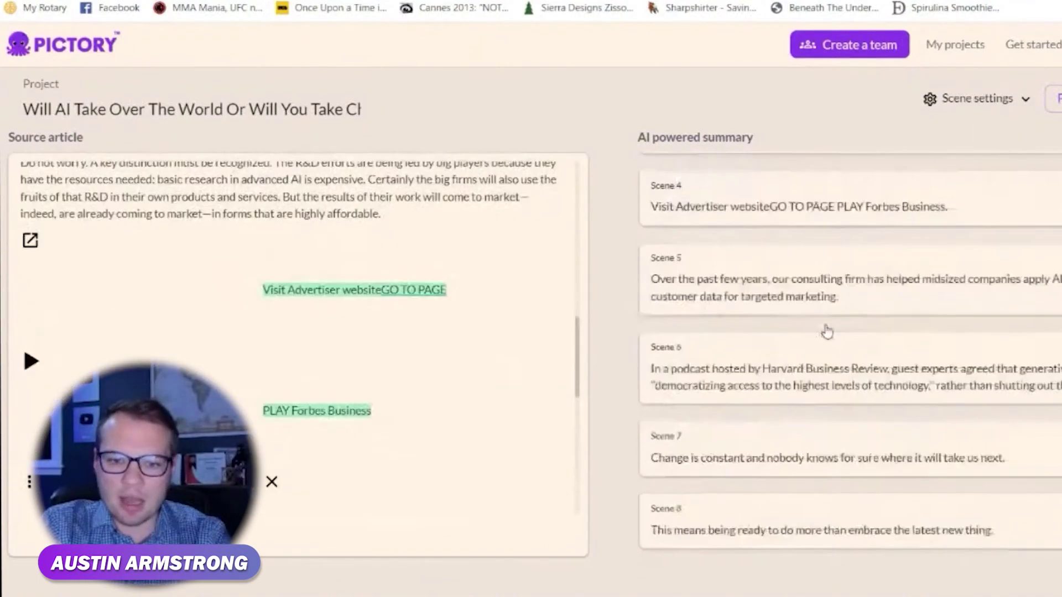
pyautogui.scroll(4, 825, 330)
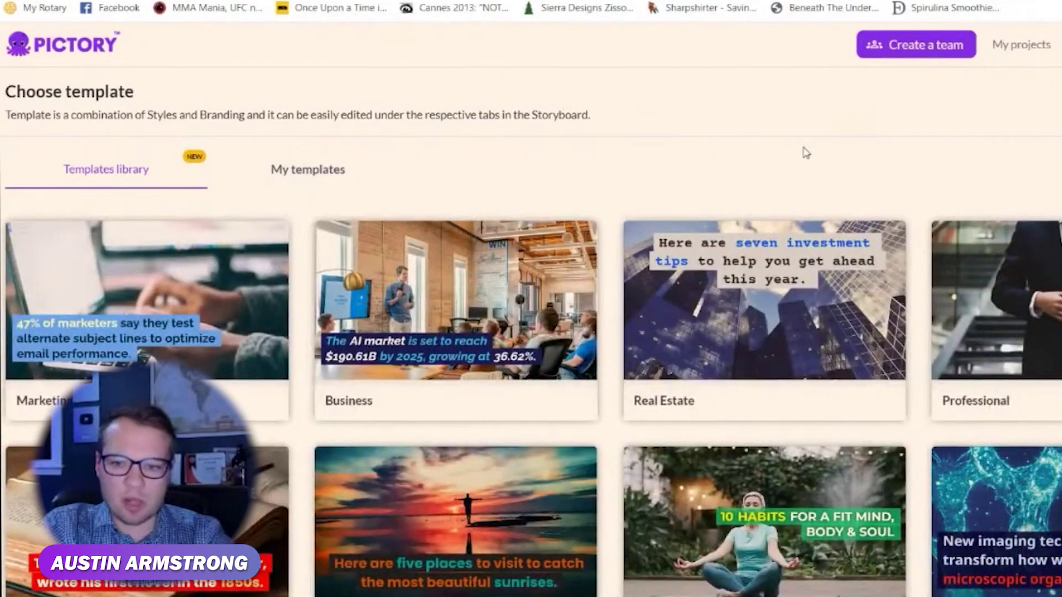
# Apply a template in portrait aspect ratio to build the Forbes AI storyboard
pyautogui.scroll(-3, 805, 153)
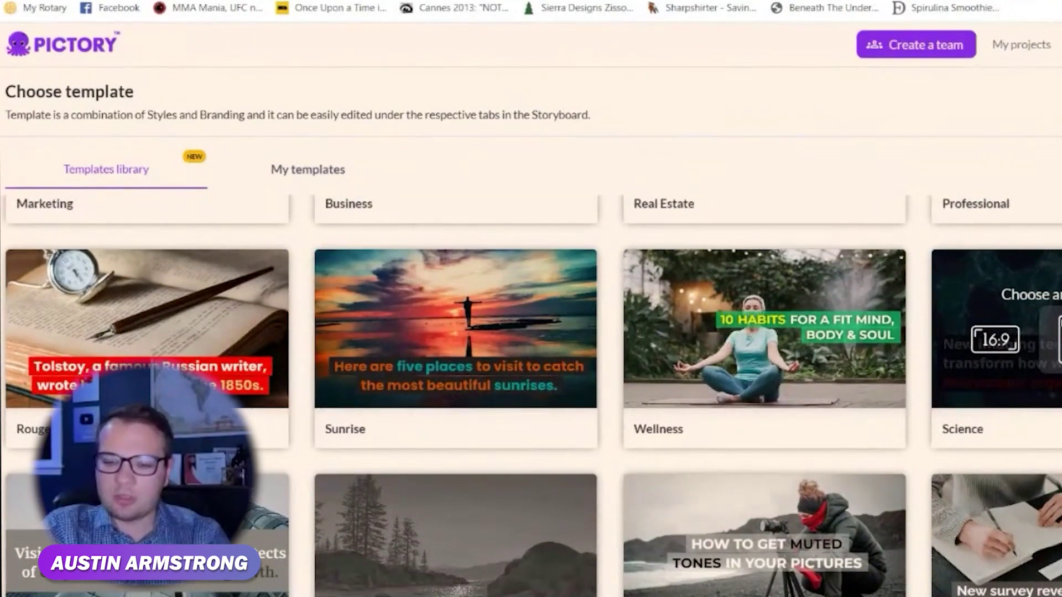
pyautogui.click(994, 340)
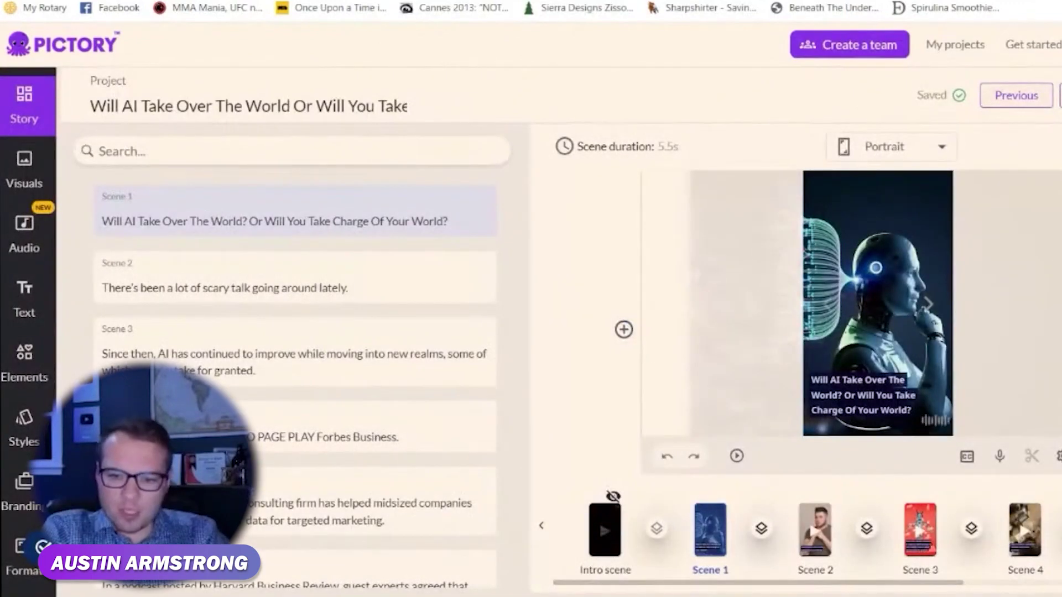
# Add an AI voice-over to the whole video using a Standard voice
pyautogui.click(999, 455)
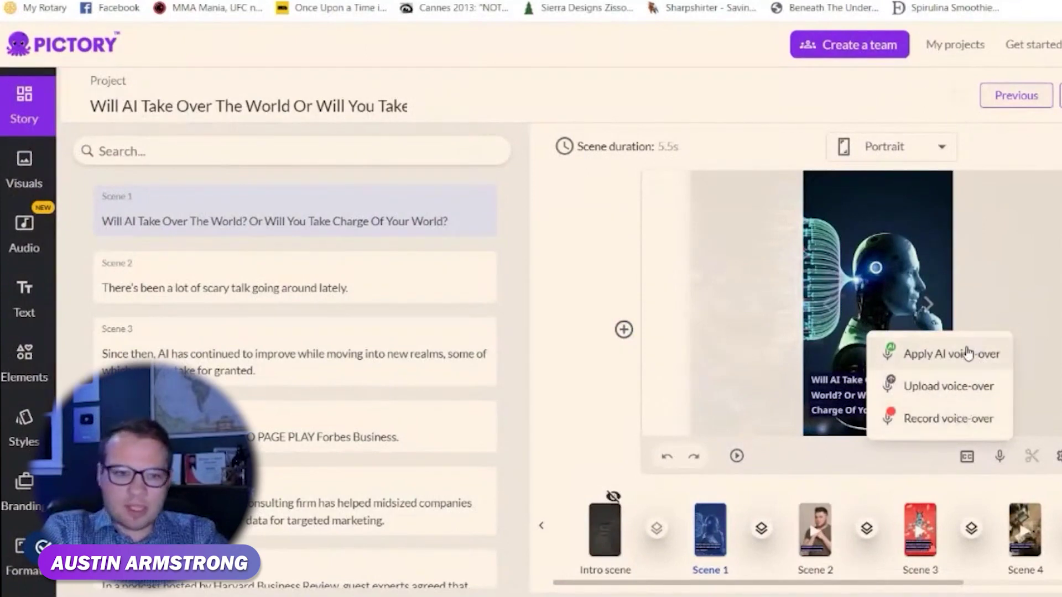
pyautogui.click(920, 361)
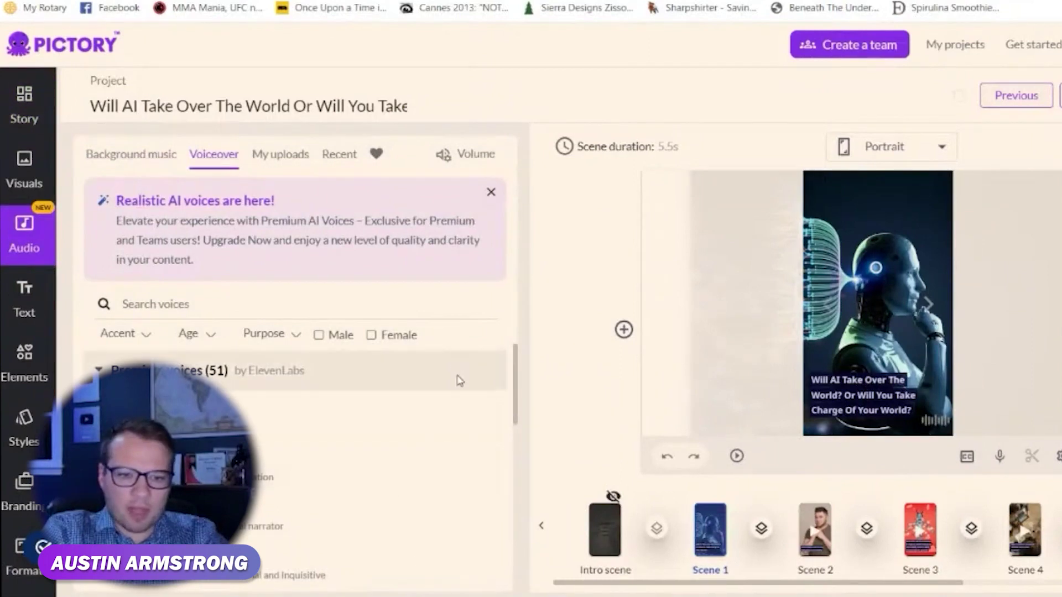
pyautogui.moveTo(444, 426)
pyautogui.scroll(-5, 346, 476)
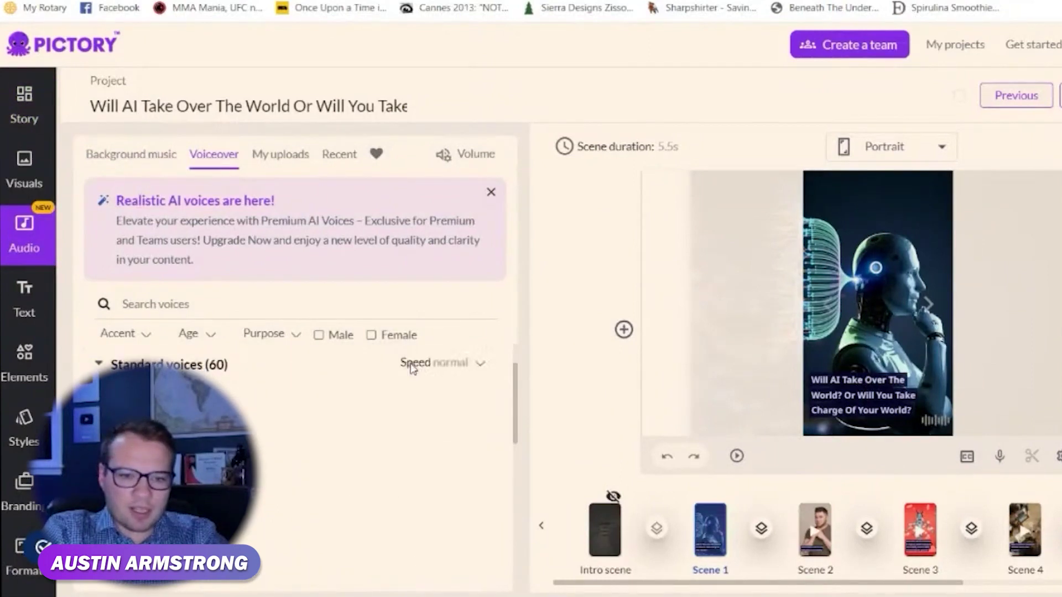
pyautogui.click(436, 415)
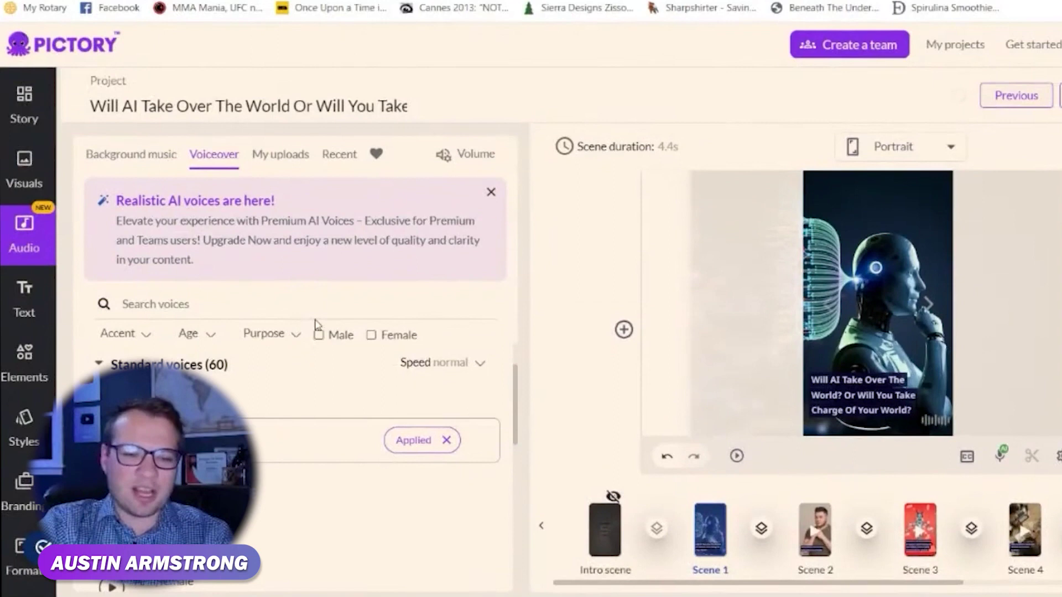
# Return to the Story script and preview Scene 4 with its advertiser text
pyautogui.scroll(3, 354, 370)
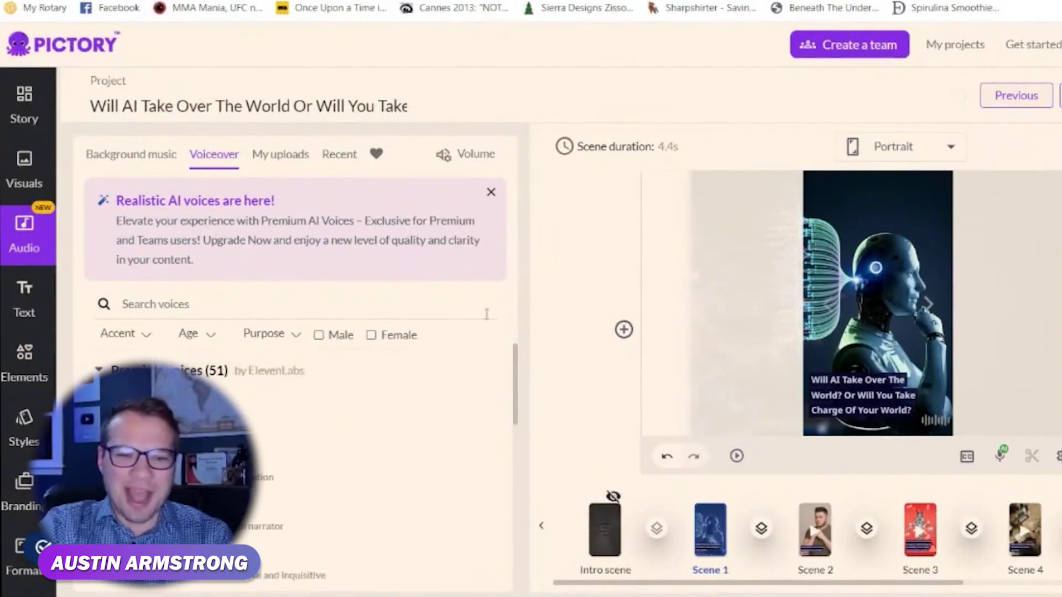
pyautogui.click(24, 105)
pyautogui.scroll(-1, 284, 395)
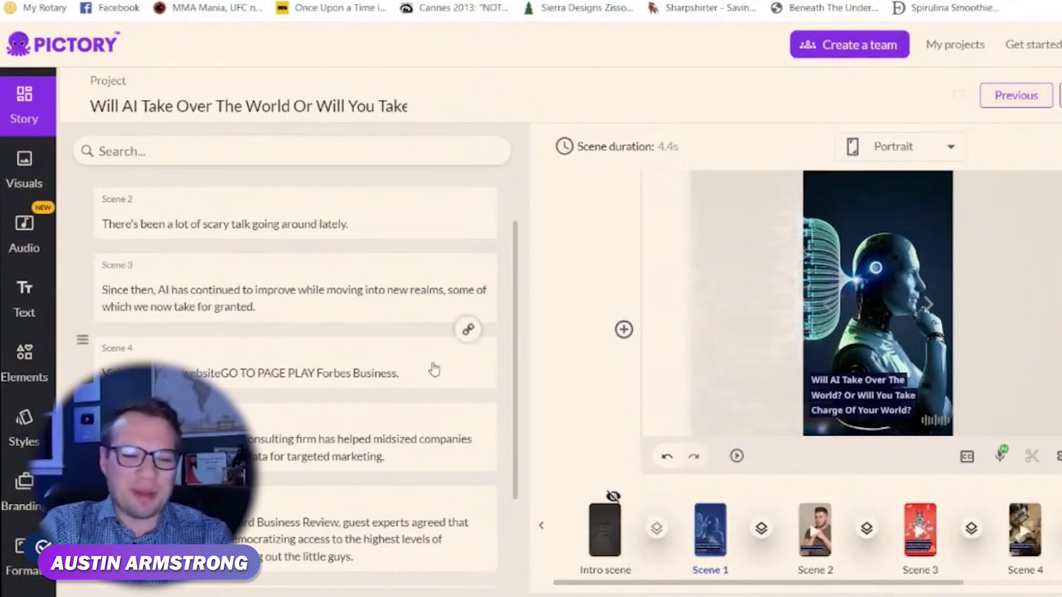
pyautogui.click(387, 361)
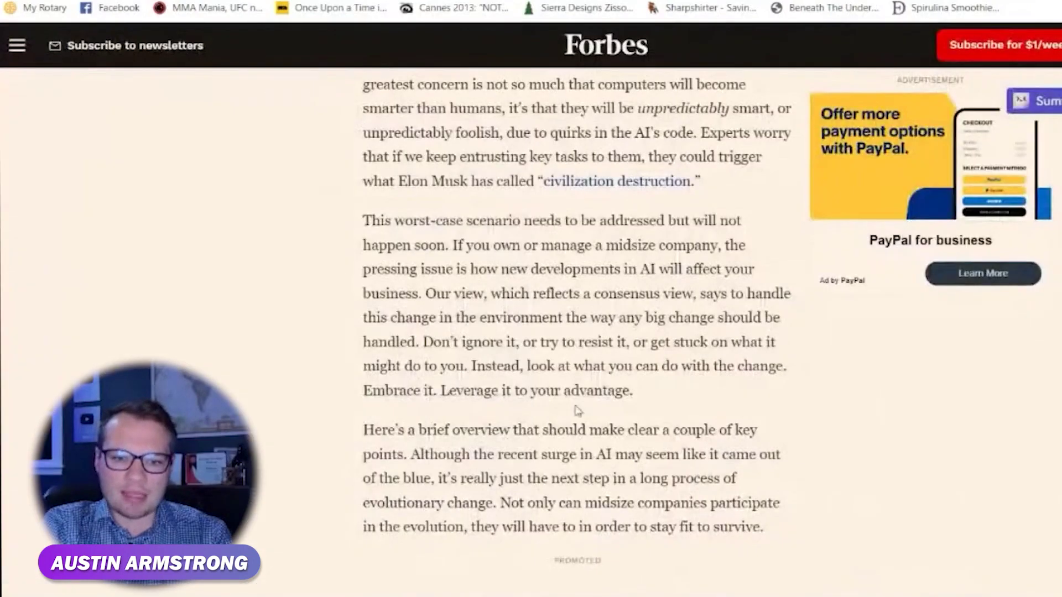
pyautogui.scroll(15, 576, 410)
pyautogui.scroll(-9, 577, 409)
pyautogui.scroll(-15, 576, 410)
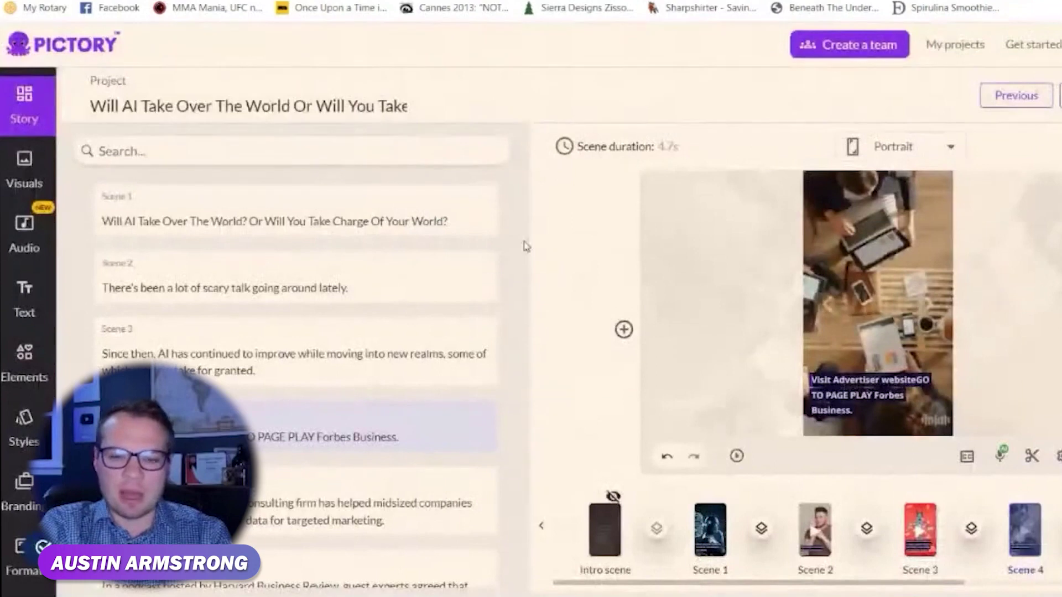
pyautogui.scroll(-1, 525, 246)
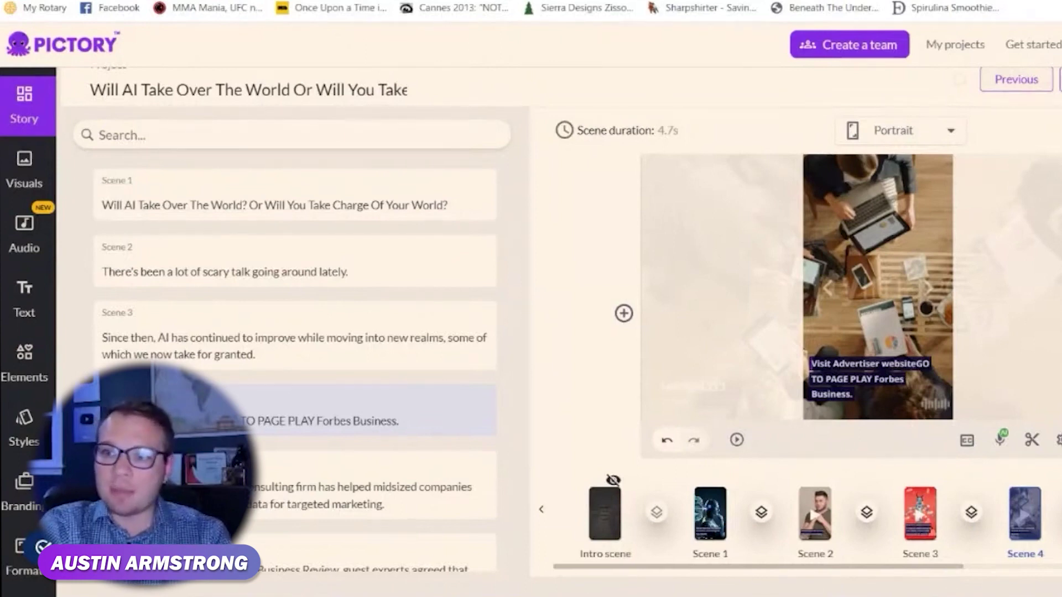
pyautogui.scroll(1, 558, 332)
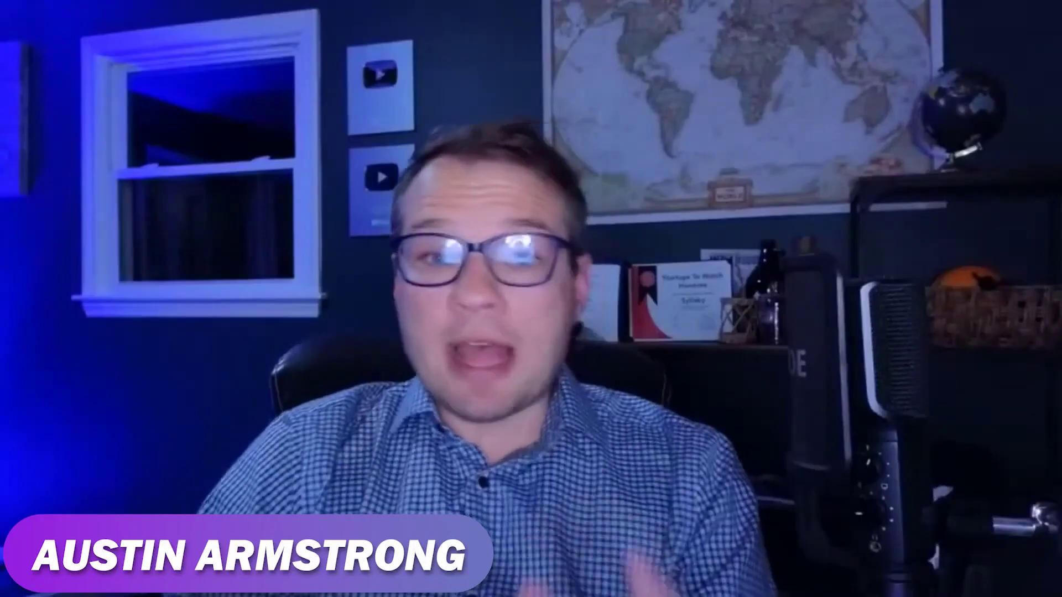